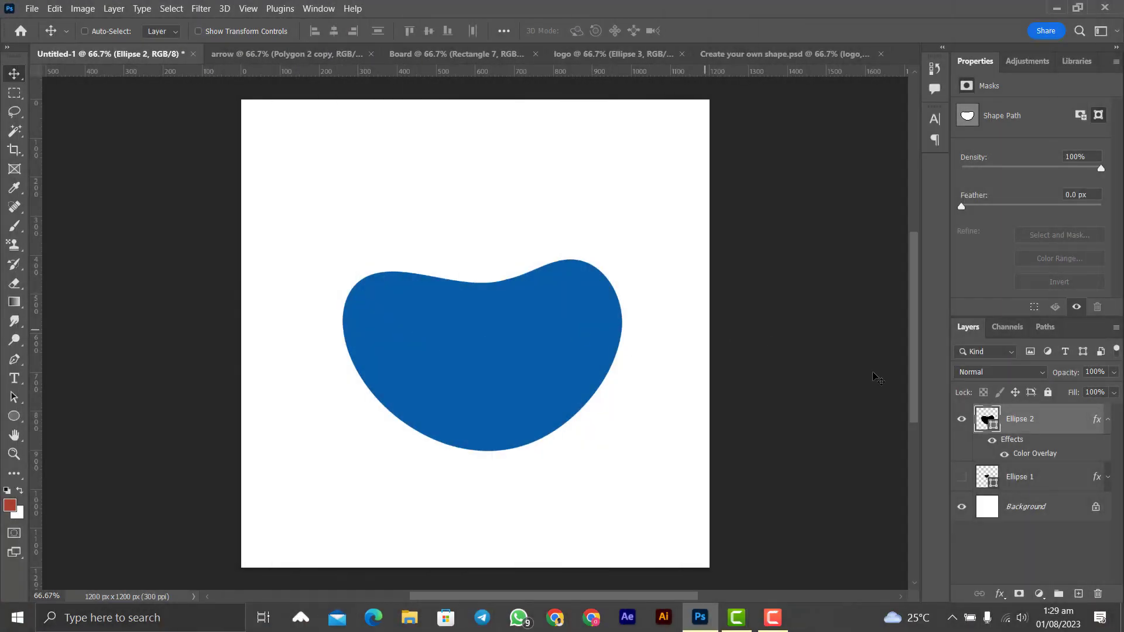
# Step: Hide the Ellipse 2 layer and draw a black circle about 615 px wide near the middle of the canvas
pyautogui.click(962, 420)
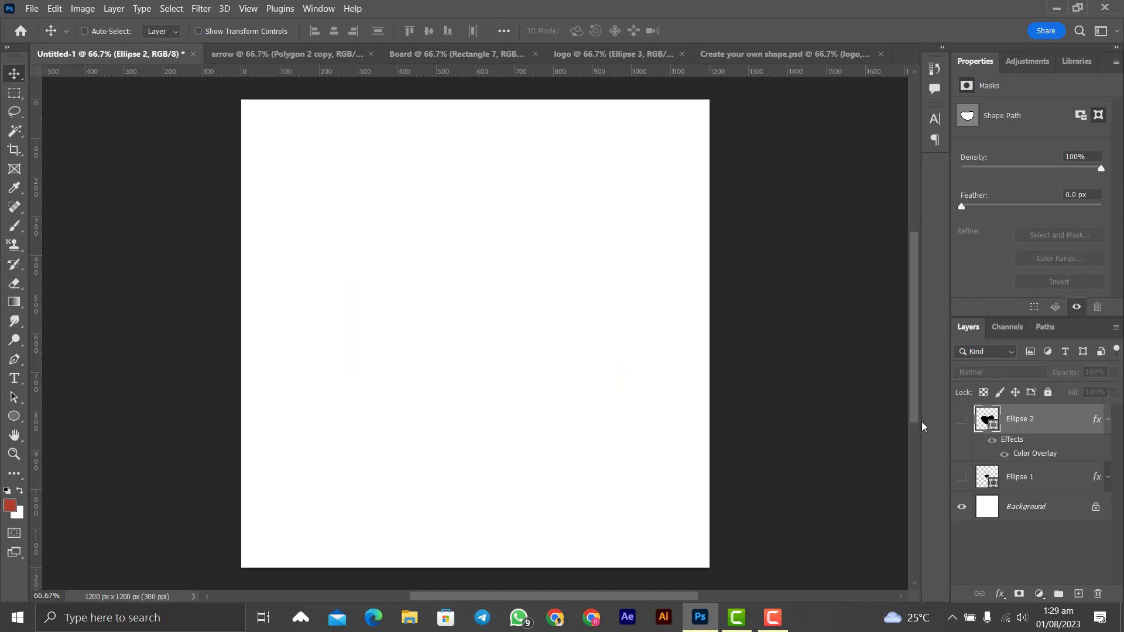
pyautogui.click(14, 417)
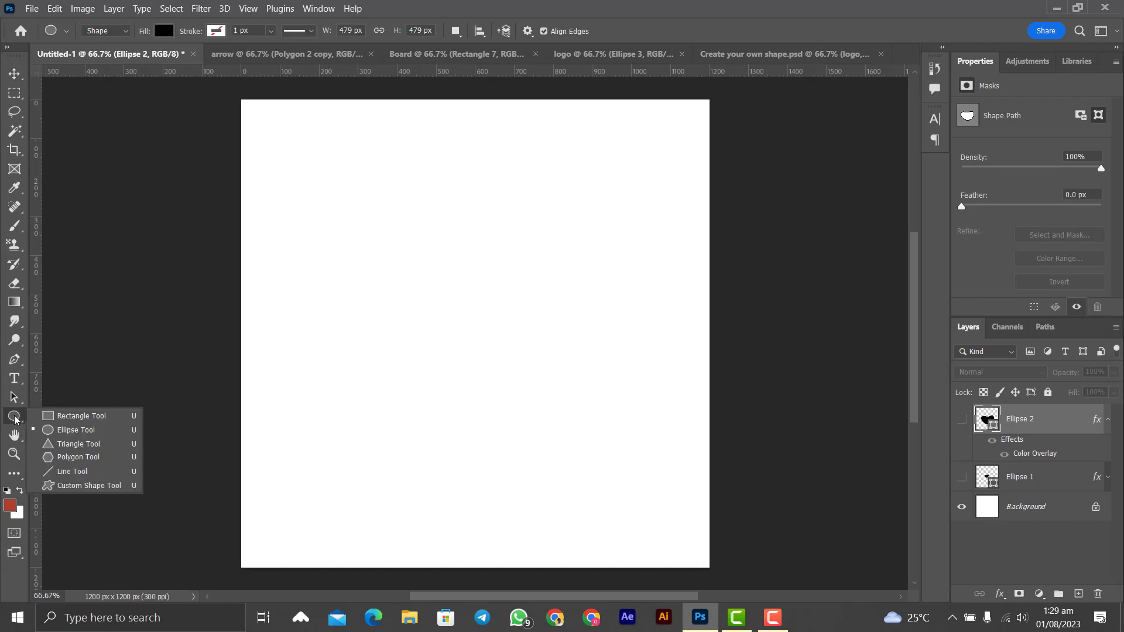
pyautogui.click(49, 432)
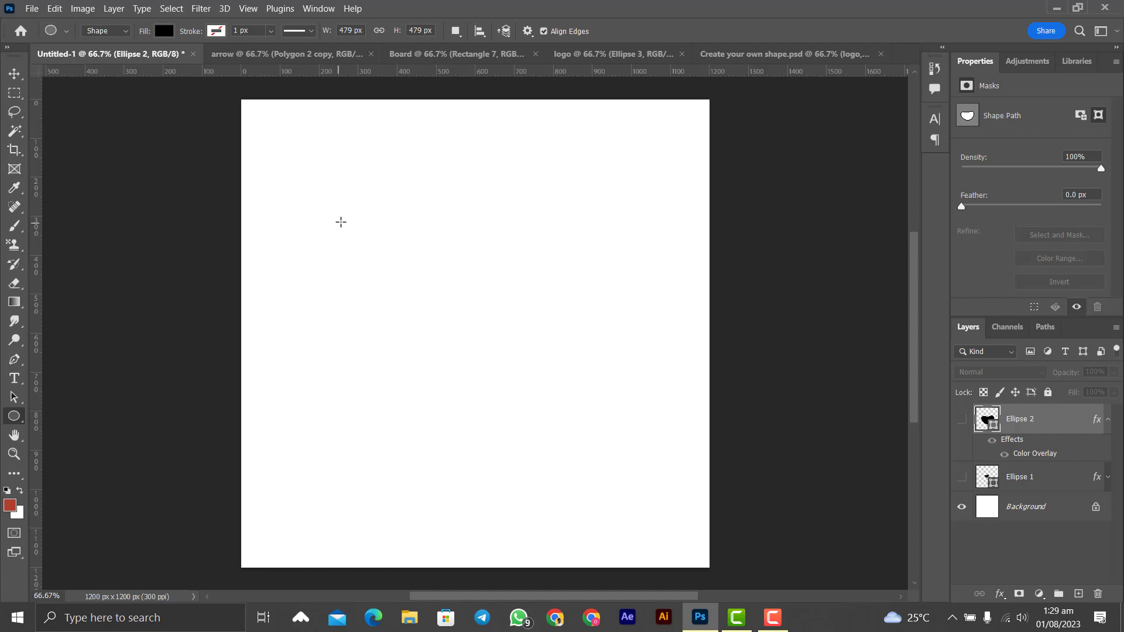
pyautogui.moveTo(344, 212); pyautogui.dragTo(584, 523)
pyautogui.press('v')
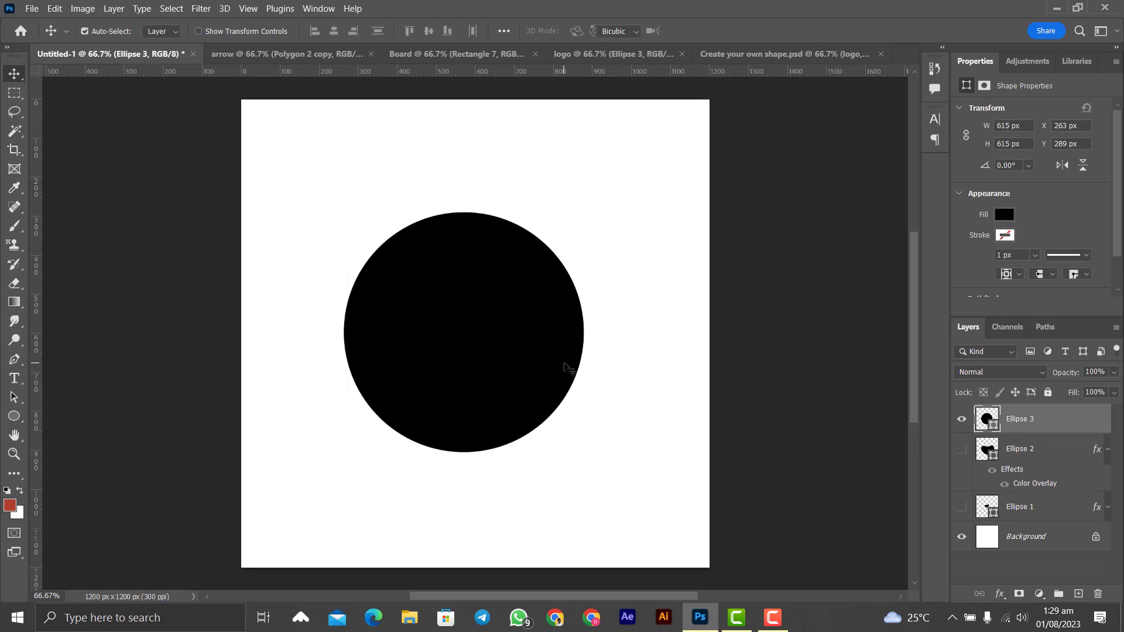
# Step: Warp the circle into a bean-like shape with a dip in its upper edge and a bulge on its right side
pyautogui.hotkey('ctrl', 't')
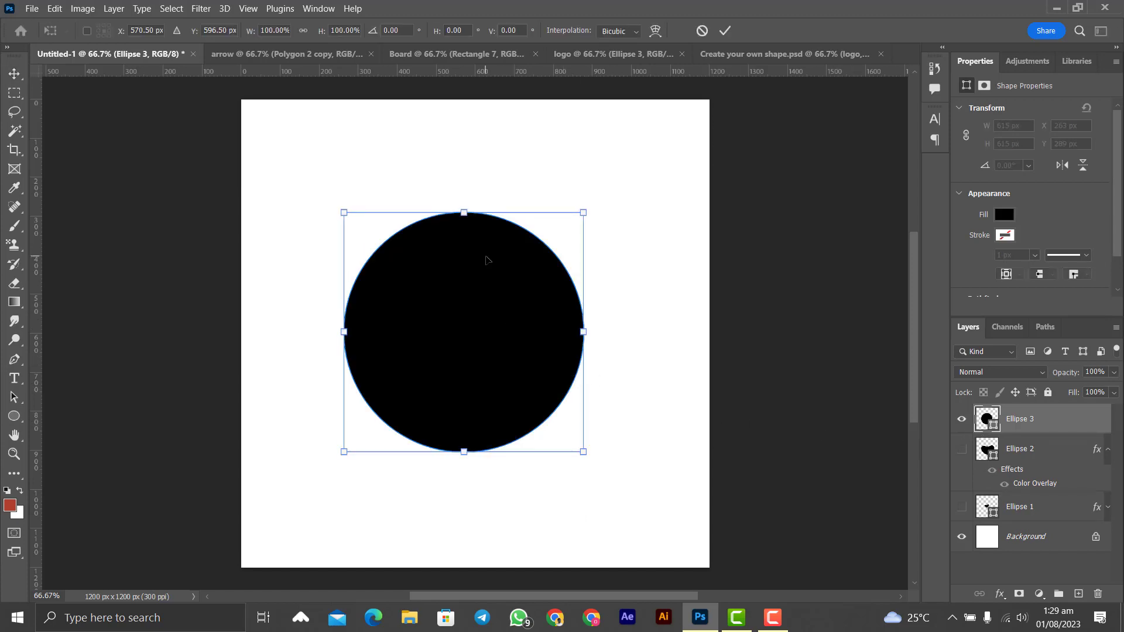
pyautogui.rightClick(486, 259)
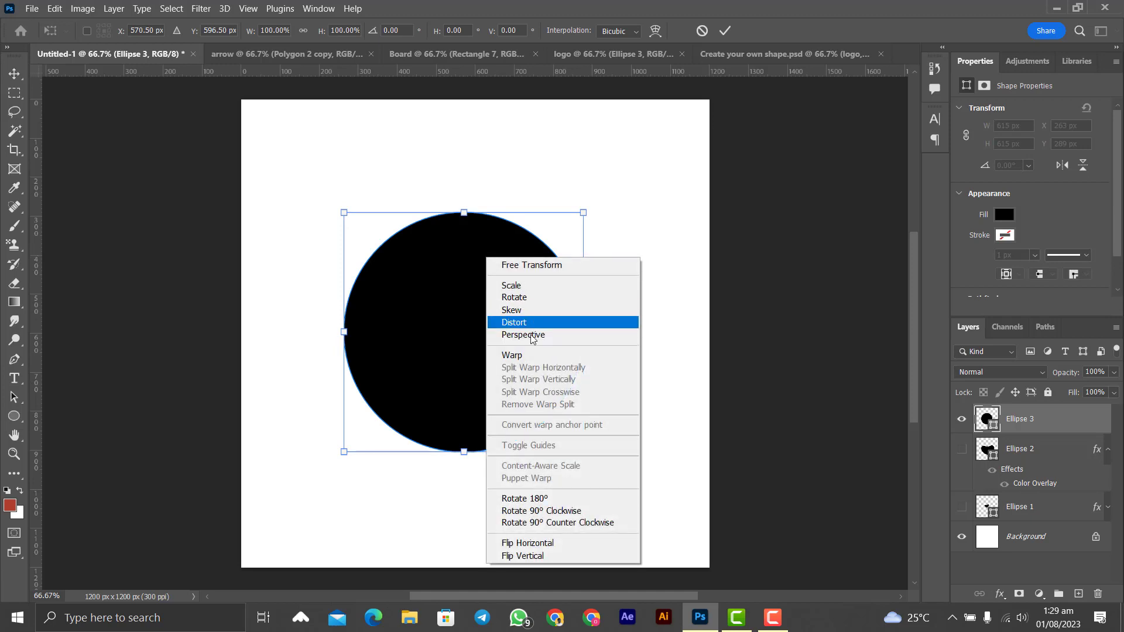
pyautogui.click(530, 356)
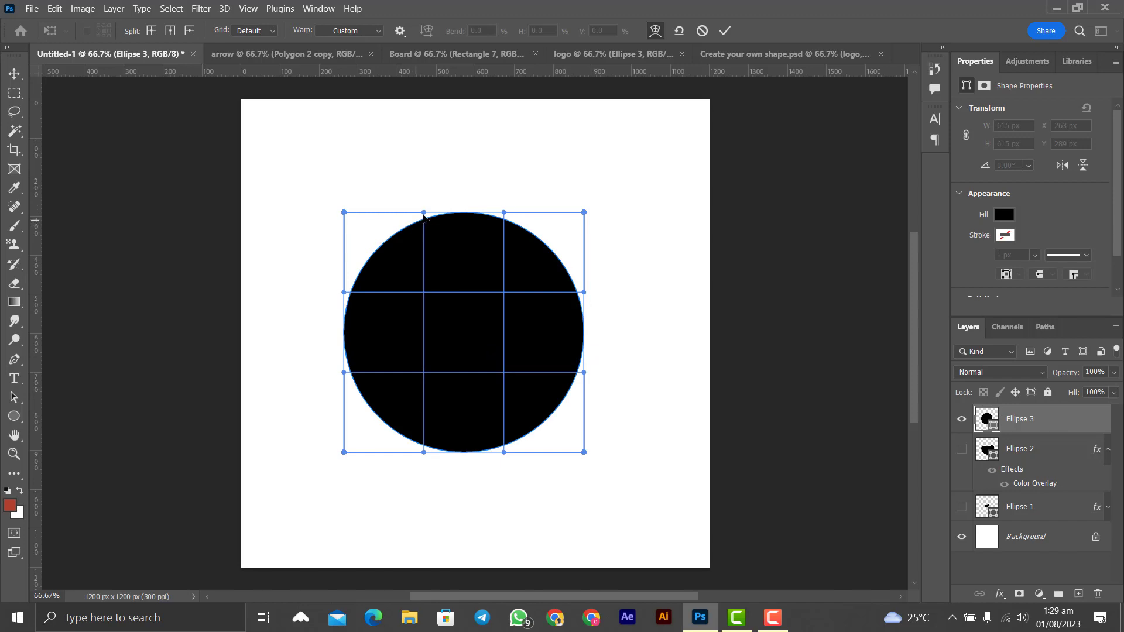
pyautogui.moveTo(424, 213); pyautogui.dragTo(422, 313)
pyautogui.moveTo(422, 357); pyautogui.dragTo(424, 402)
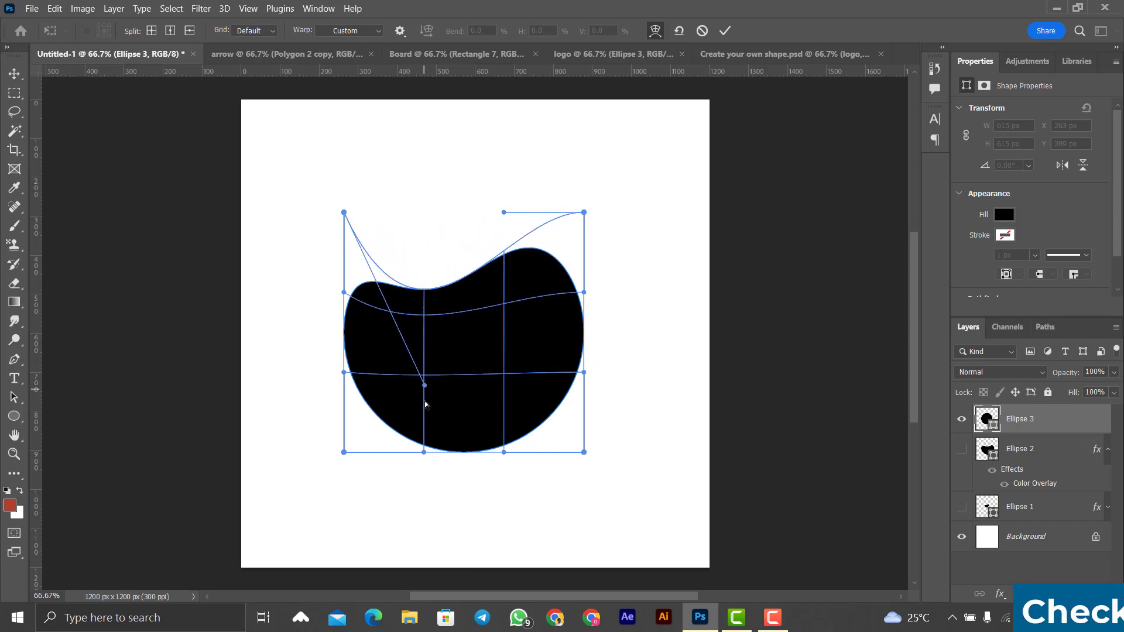
pyautogui.moveTo(504, 213)
pyautogui.mouseDown()
pyautogui.moveTo(624, 200)
pyautogui.moveTo(502, 228)
pyautogui.mouseUp()
pyautogui.moveTo(585, 212); pyautogui.dragTo(643, 227)
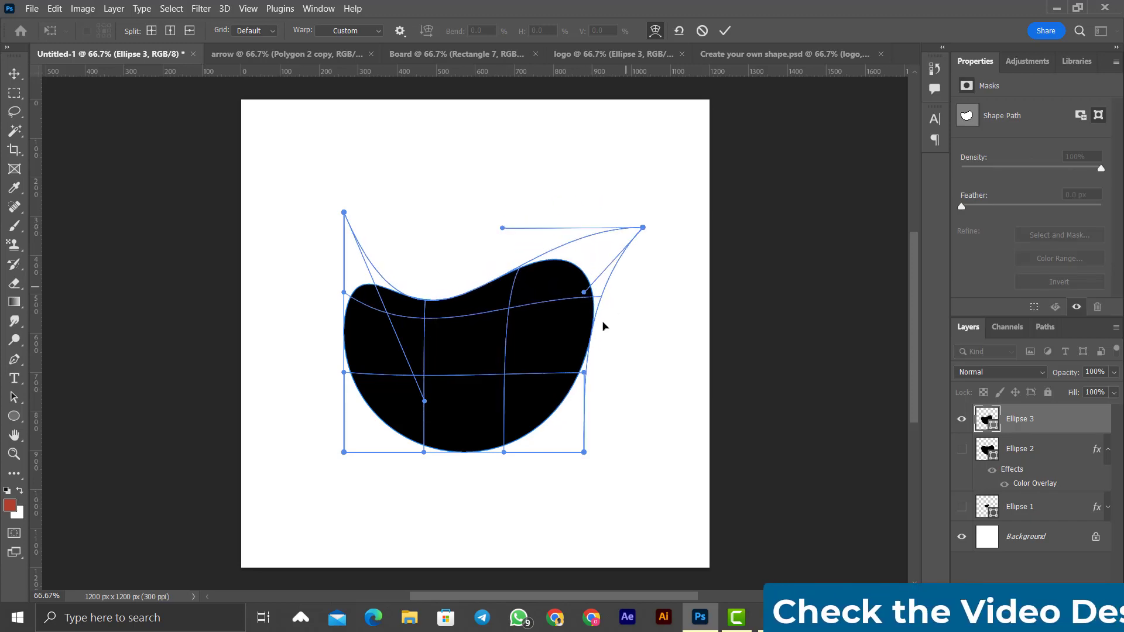
pyautogui.moveTo(584, 373); pyautogui.dragTo(633, 388)
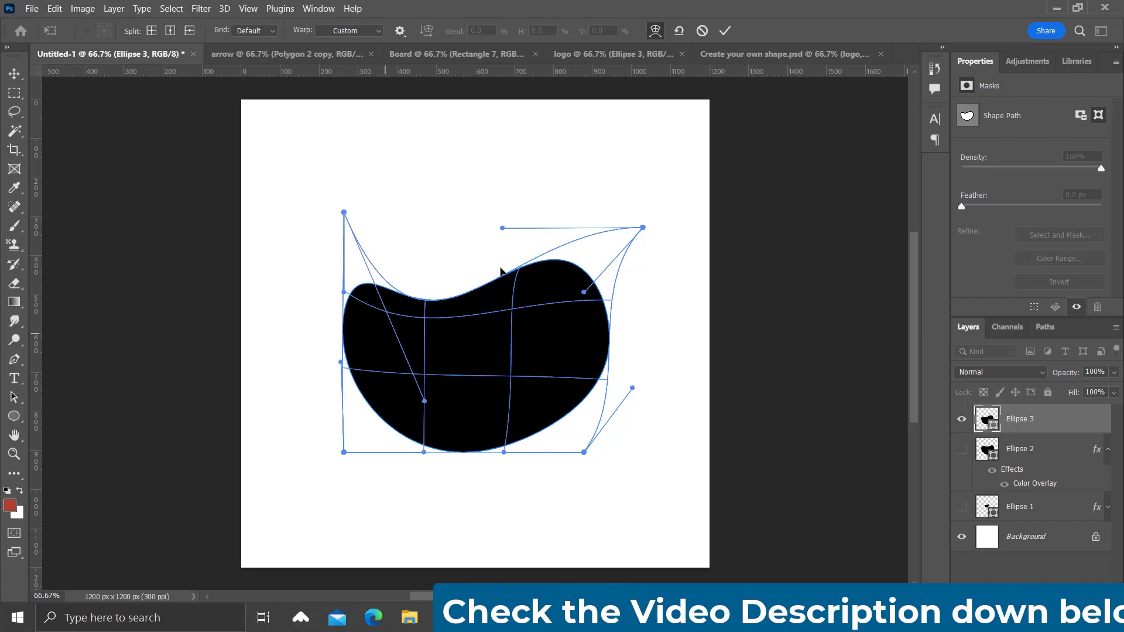
pyautogui.click(725, 31)
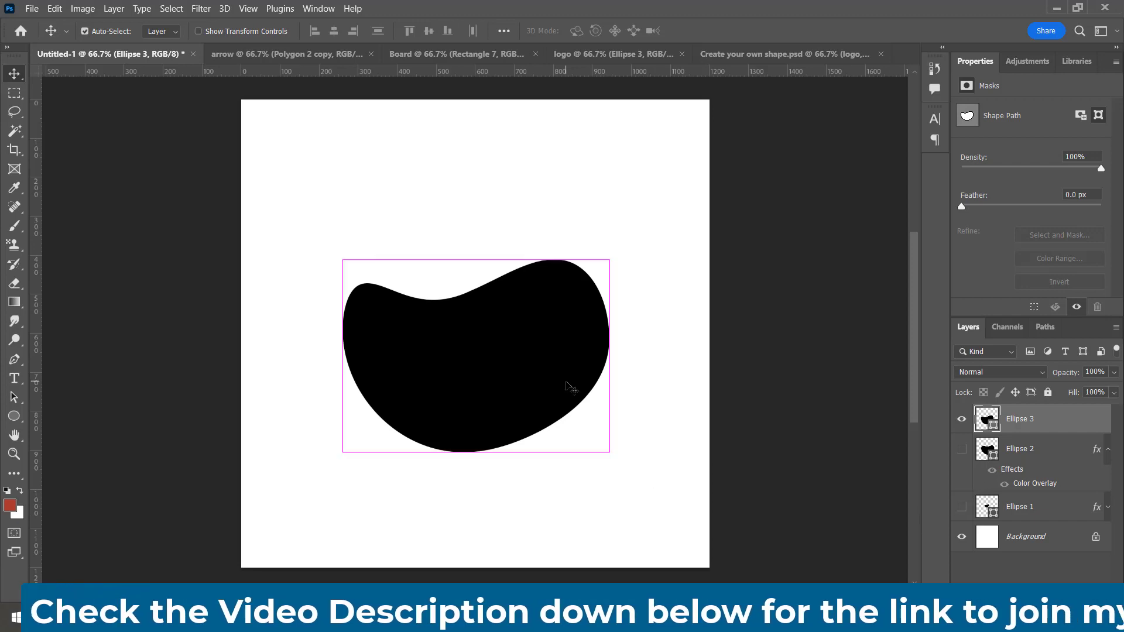
# Step: Scale the warped shape up proportionally to about 105%
pyautogui.press('t')
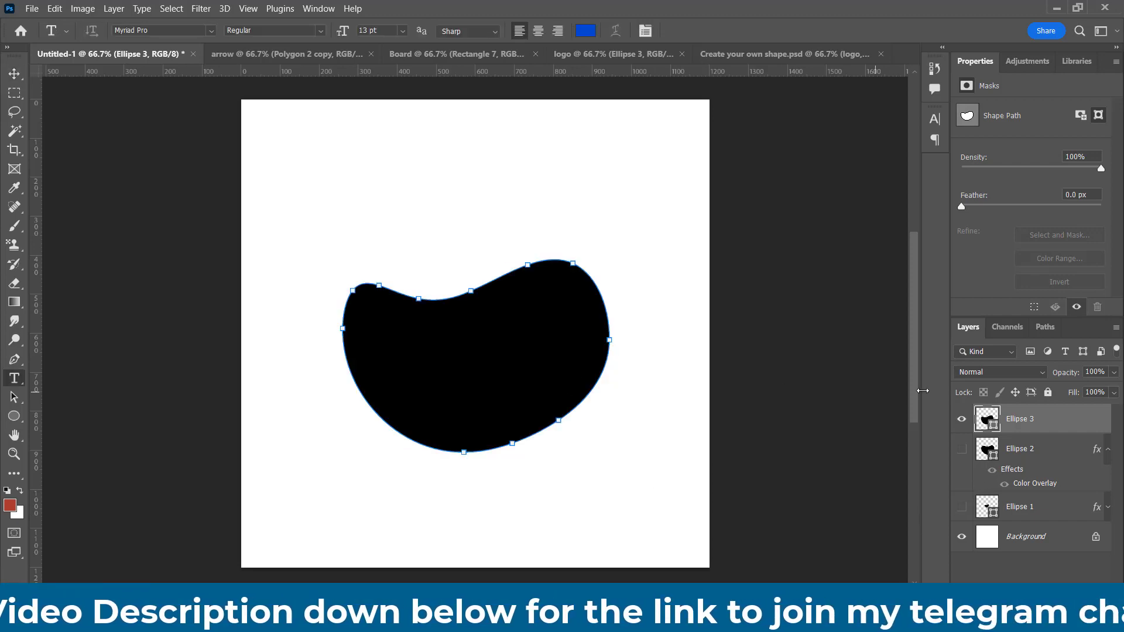
pyautogui.press('v')
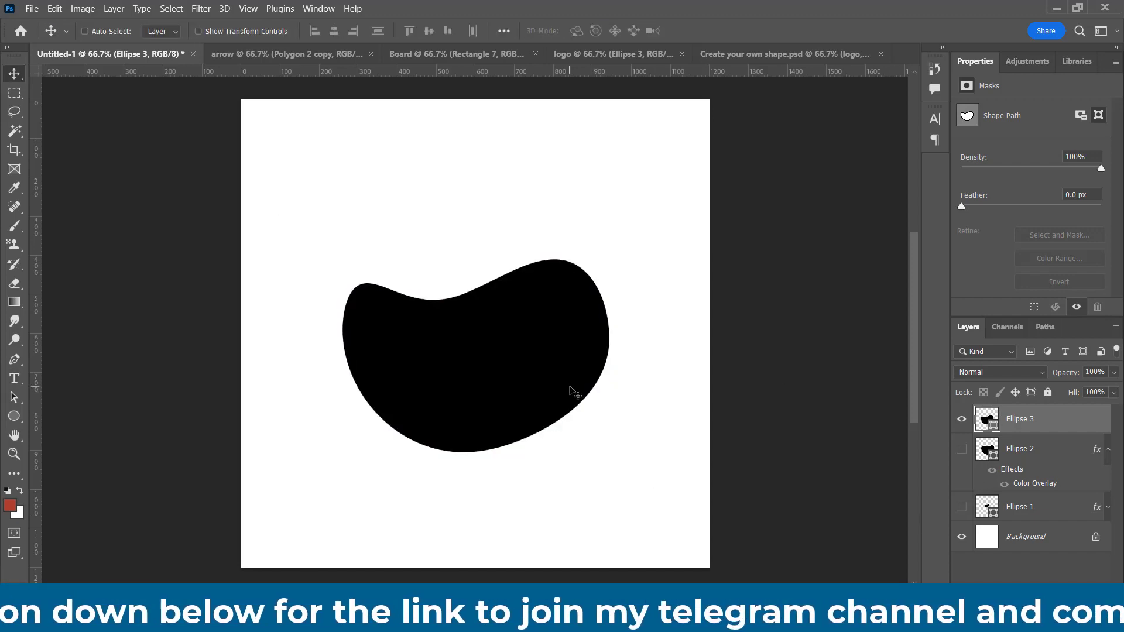
pyautogui.hotkey('ctrl', 't')
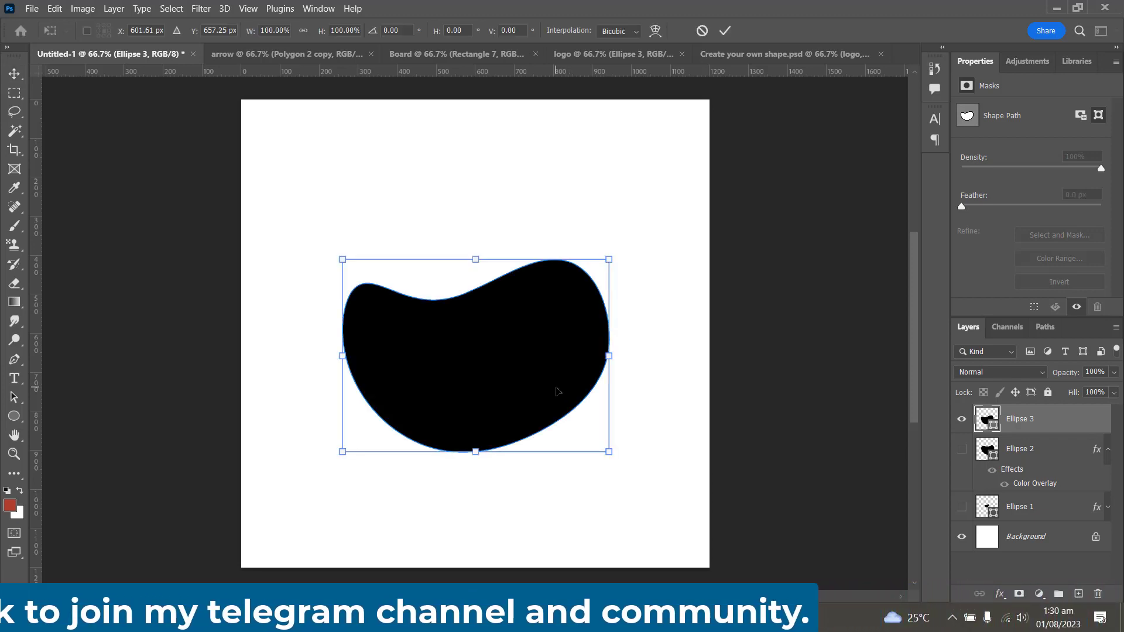
pyautogui.moveTo(609, 452); pyautogui.dragTo(644, 467)
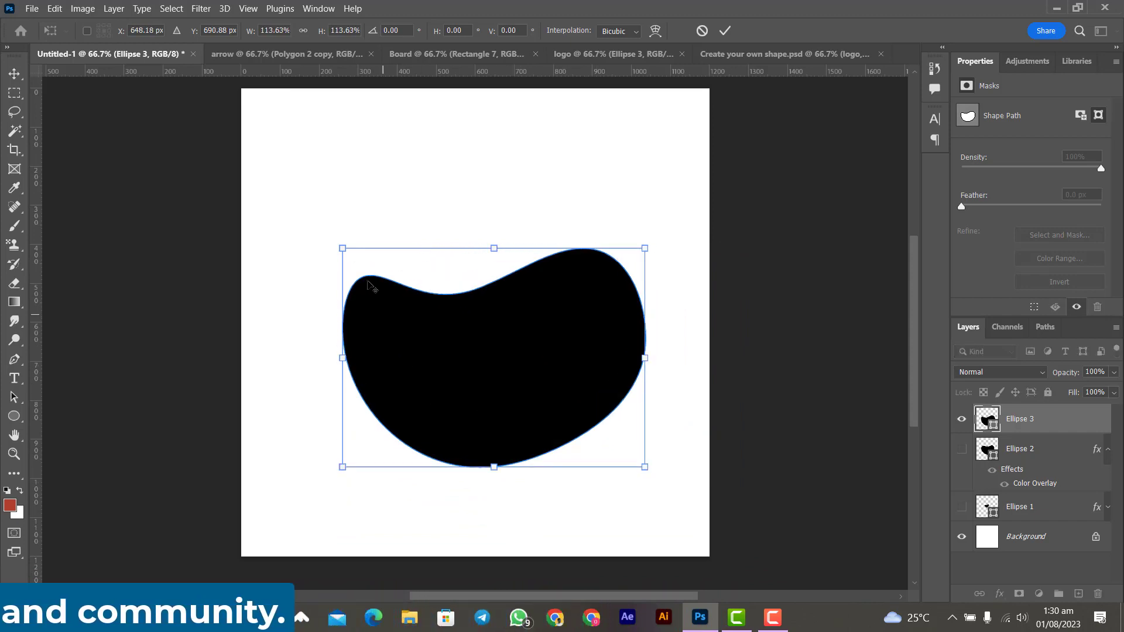
pyautogui.moveTo(343, 245); pyautogui.dragTo(488, 401)
pyautogui.scroll(-5, 488, 401)
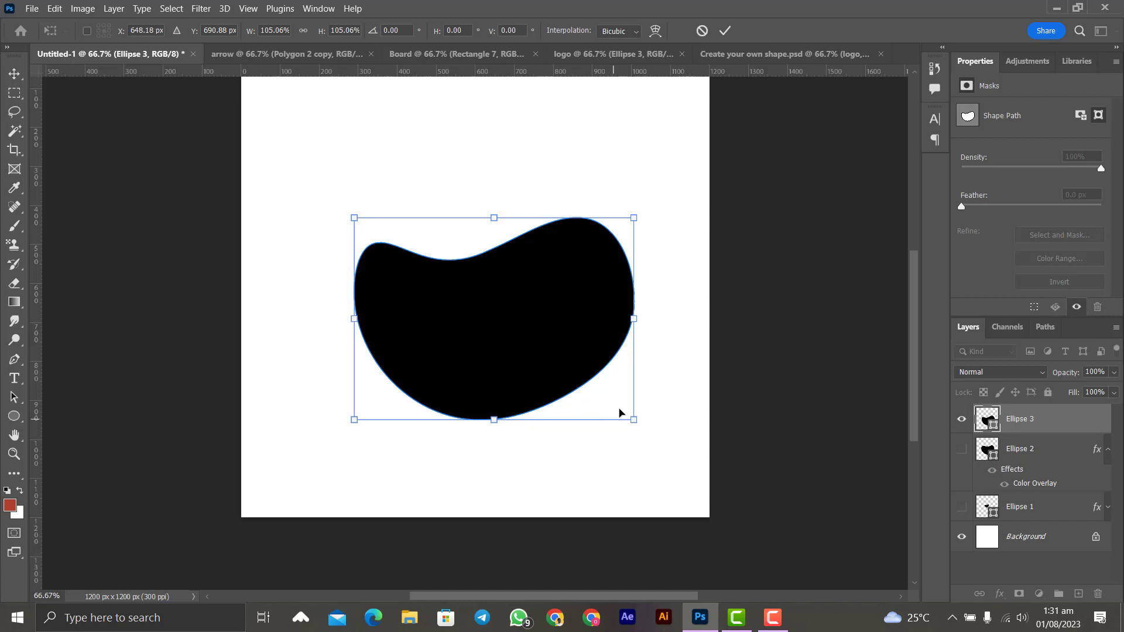
pyautogui.click(726, 31)
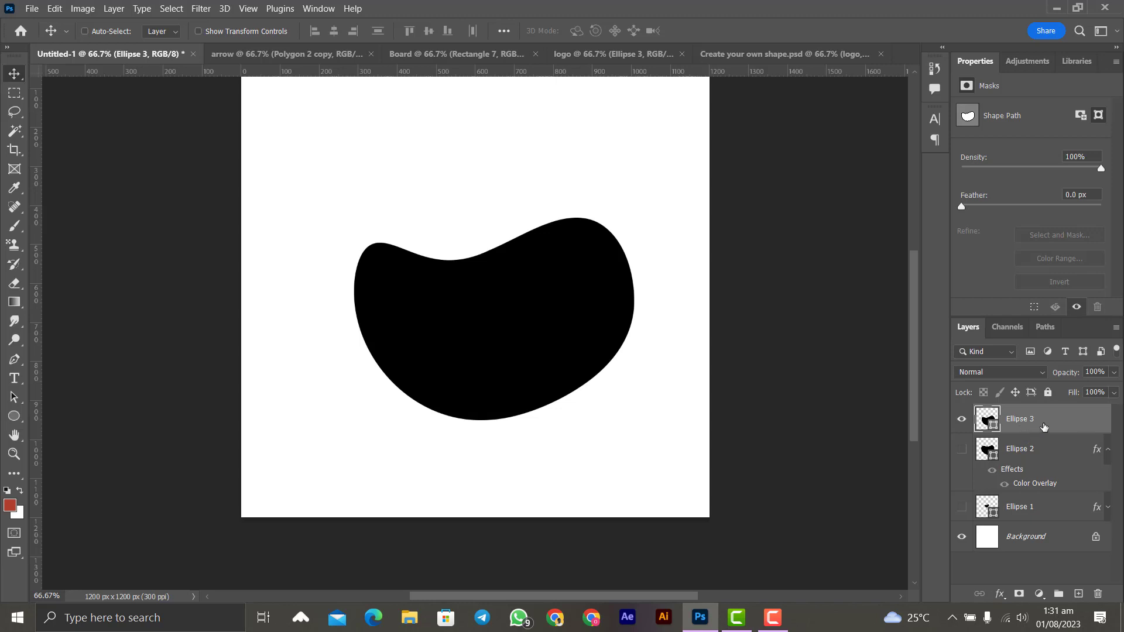
# Step: Lock the warped shape's layer completely to test moving the shape, and unlock the layer
pyautogui.click(1048, 395)
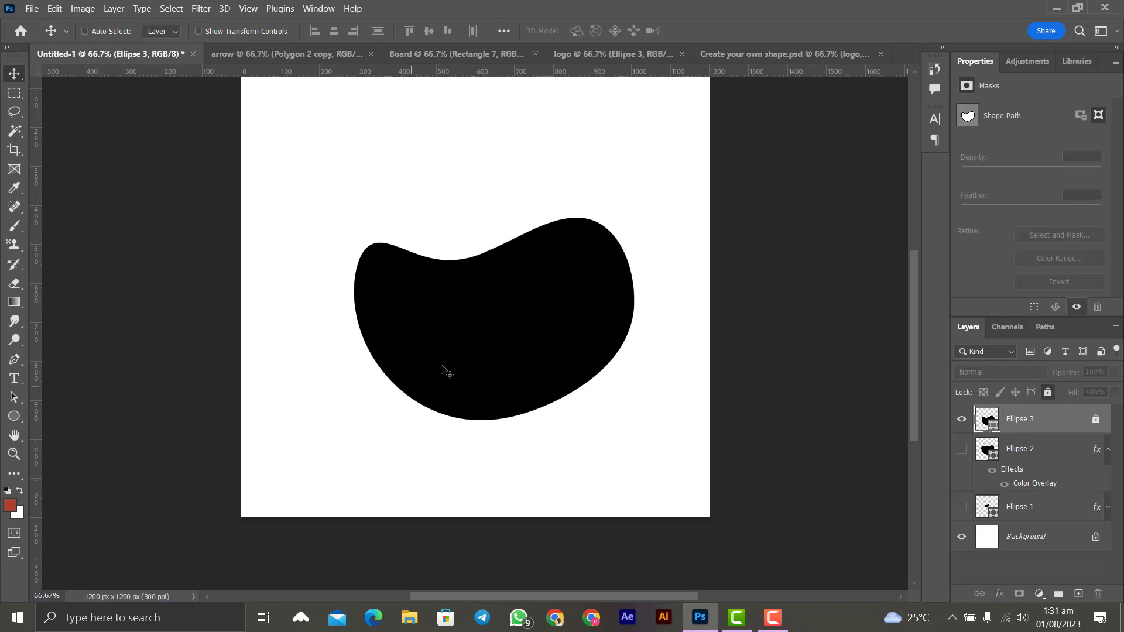
pyautogui.moveTo(443, 370); pyautogui.dragTo(346, 371)
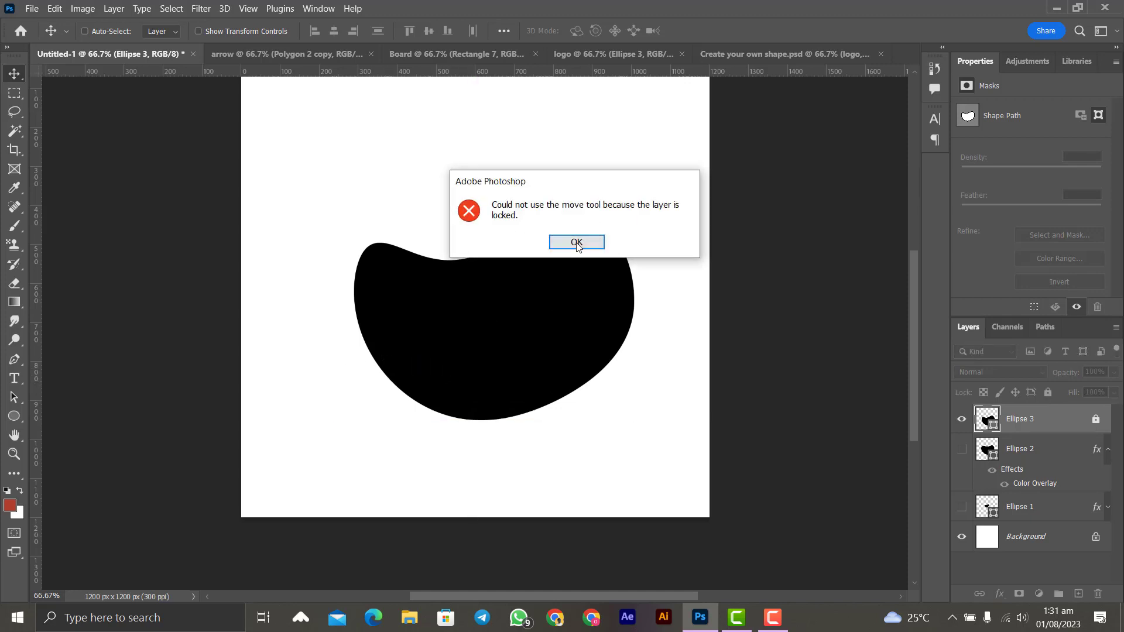
pyautogui.click(577, 242)
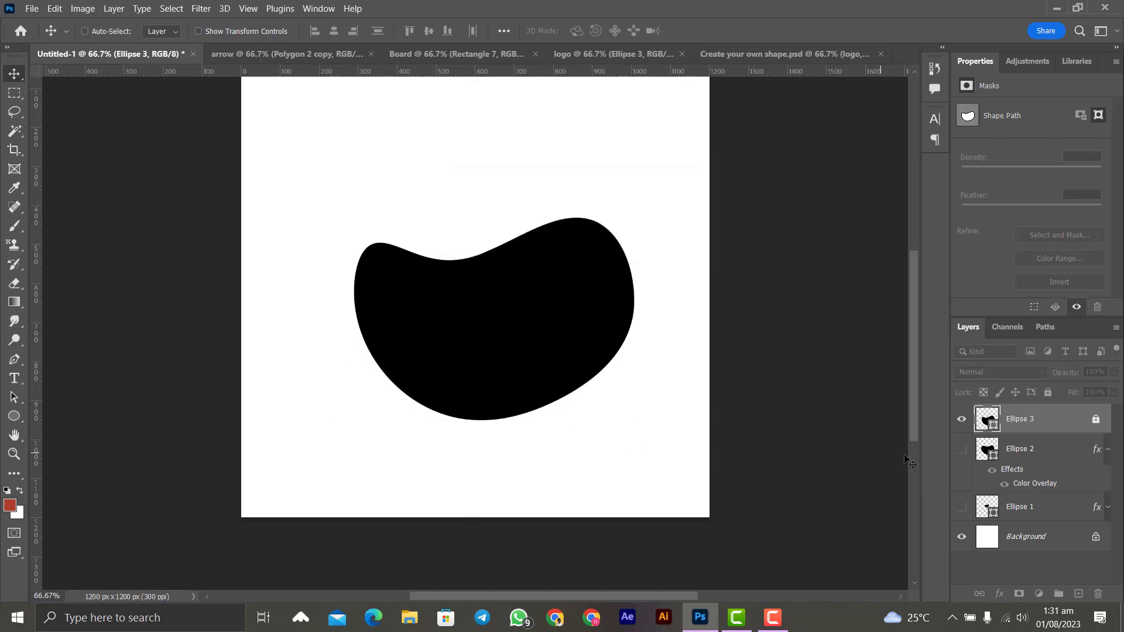
pyautogui.click(1096, 420)
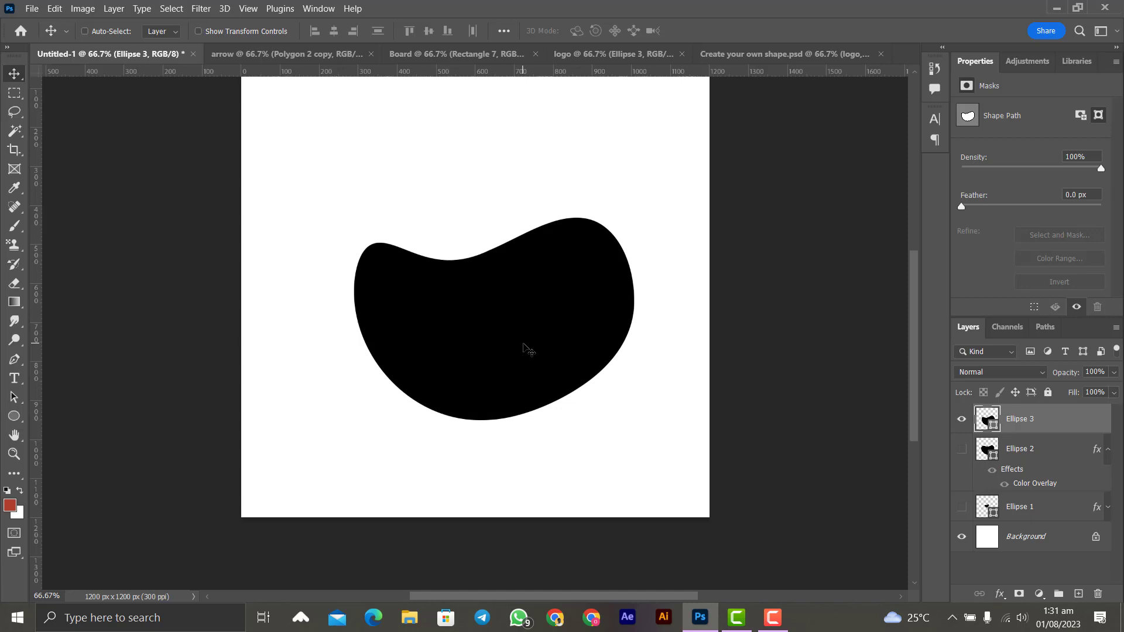
# Step: Enlarge the warped shape to about 218% and position it as a wave filling the lower part of the canvas
pyautogui.hotkey('ctrl', 't')
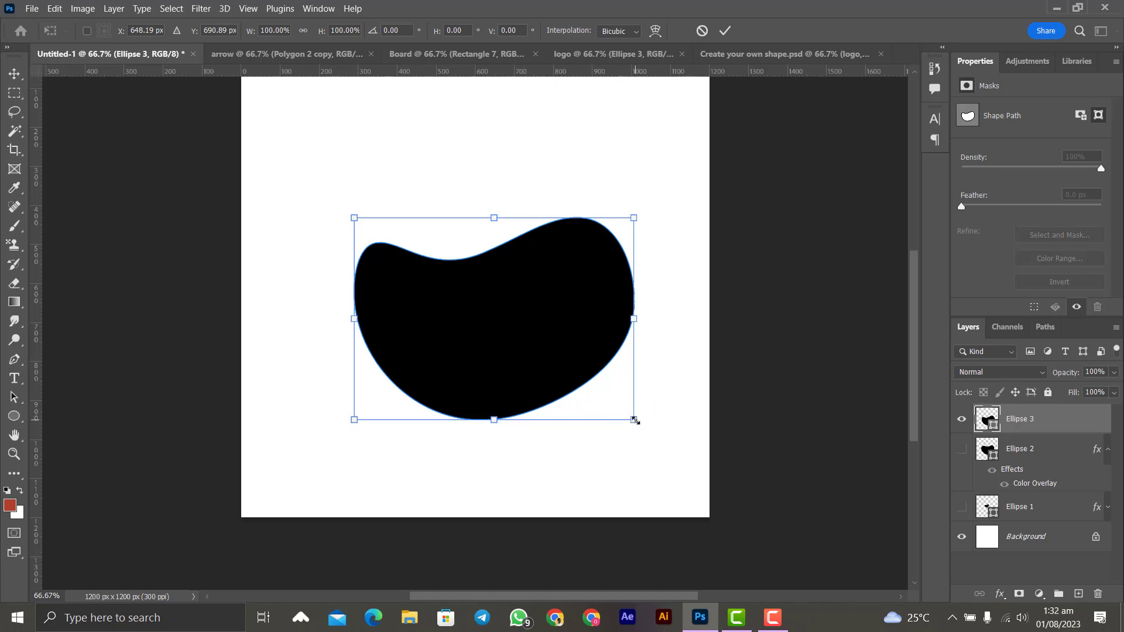
pyautogui.moveTo(636, 420); pyautogui.dragTo(593, 524)
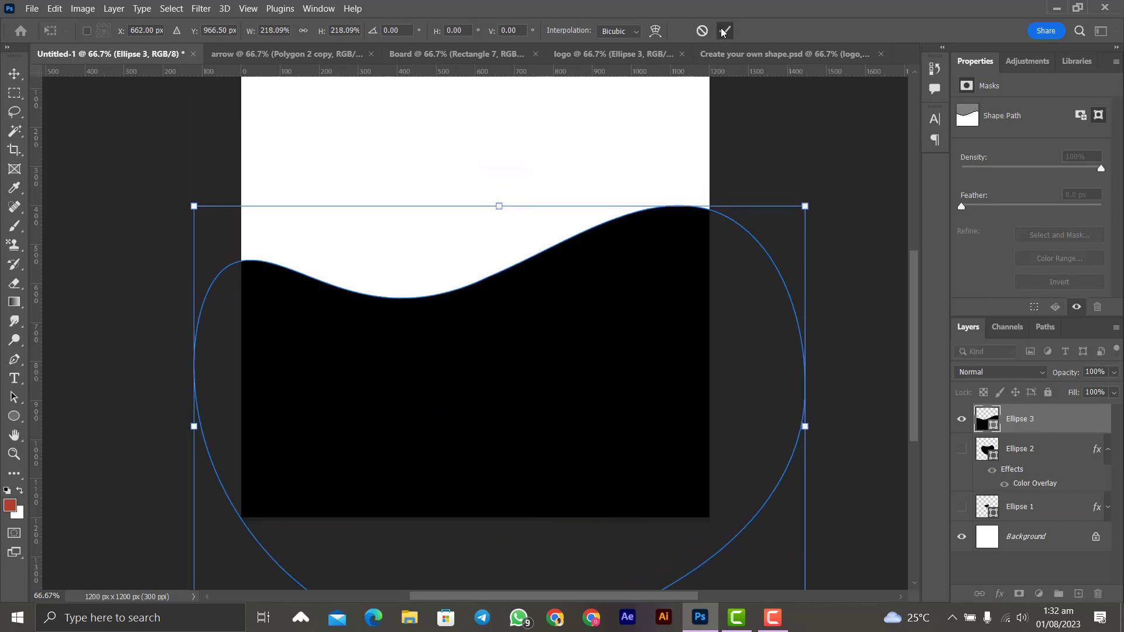
pyautogui.click(725, 31)
pyautogui.moveTo(576, 408); pyautogui.dragTo(577, 419)
pyautogui.scroll(2, 574, 421)
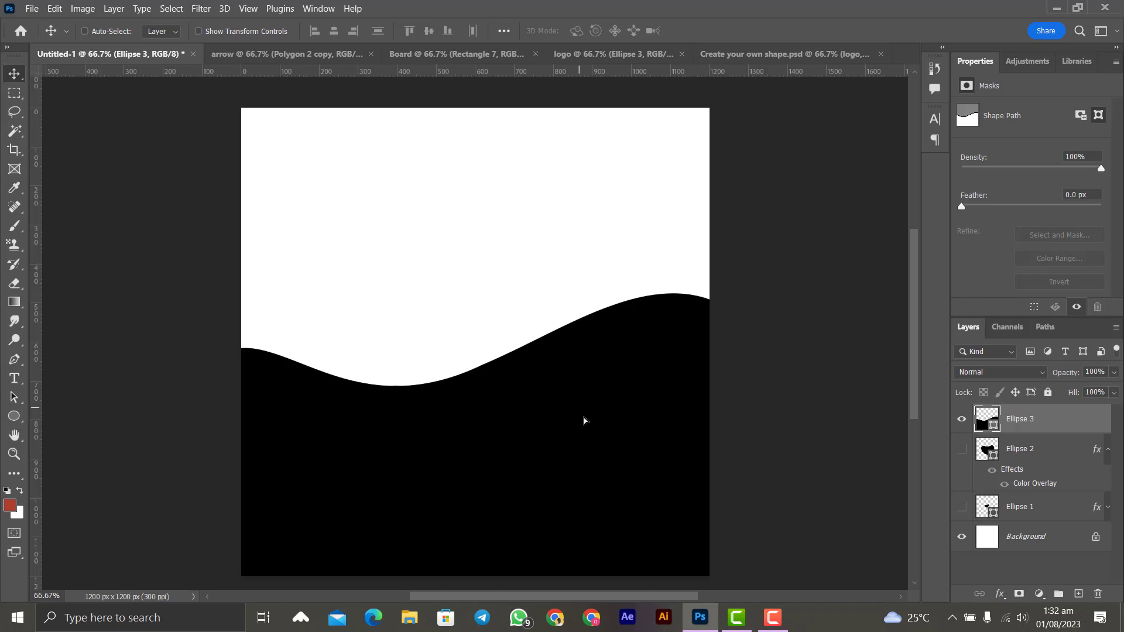
pyautogui.moveTo(585, 419); pyautogui.dragTo(593, 435)
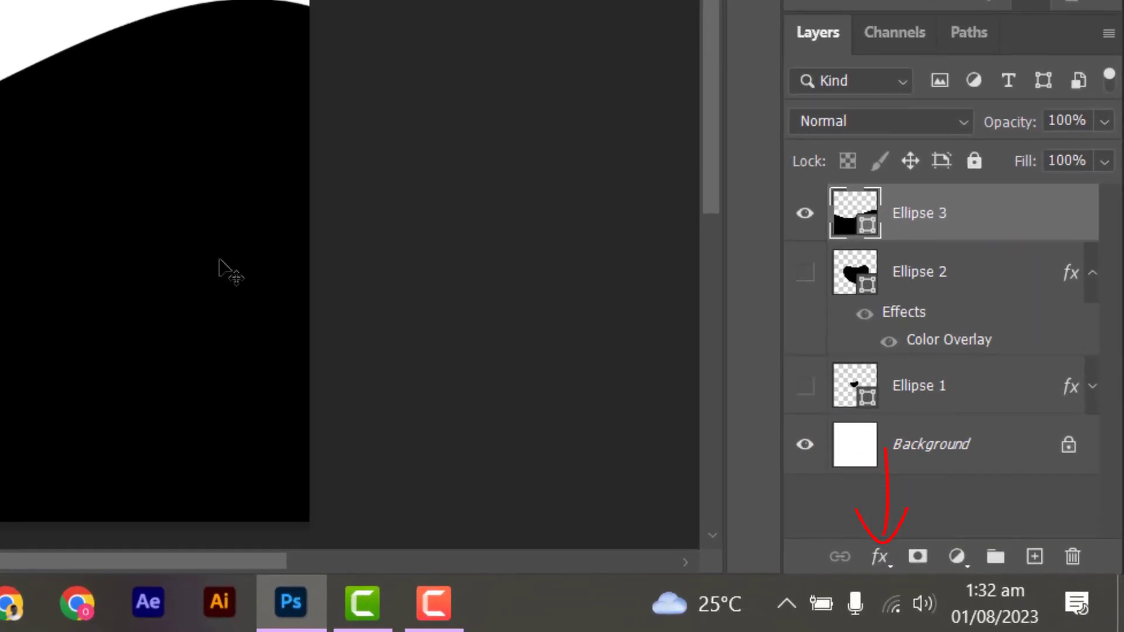
# Step: Add a Color Overlay to the wave shape in blue 0a61ab with Normal blend mode and 100% opacity
pyautogui.click(879, 557)
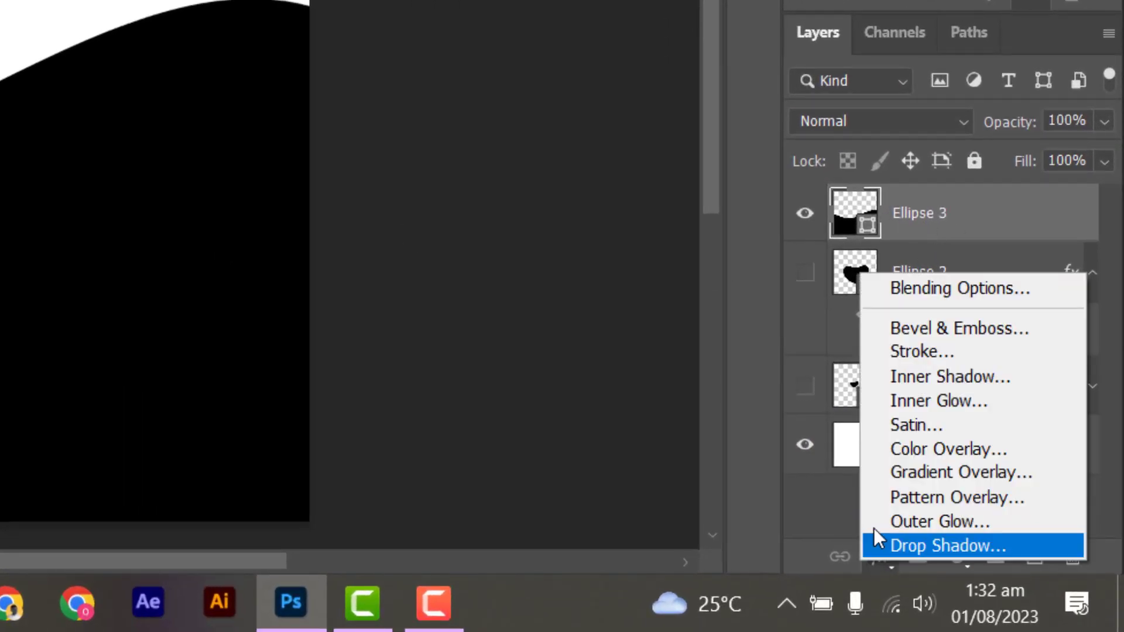
pyautogui.click(949, 449)
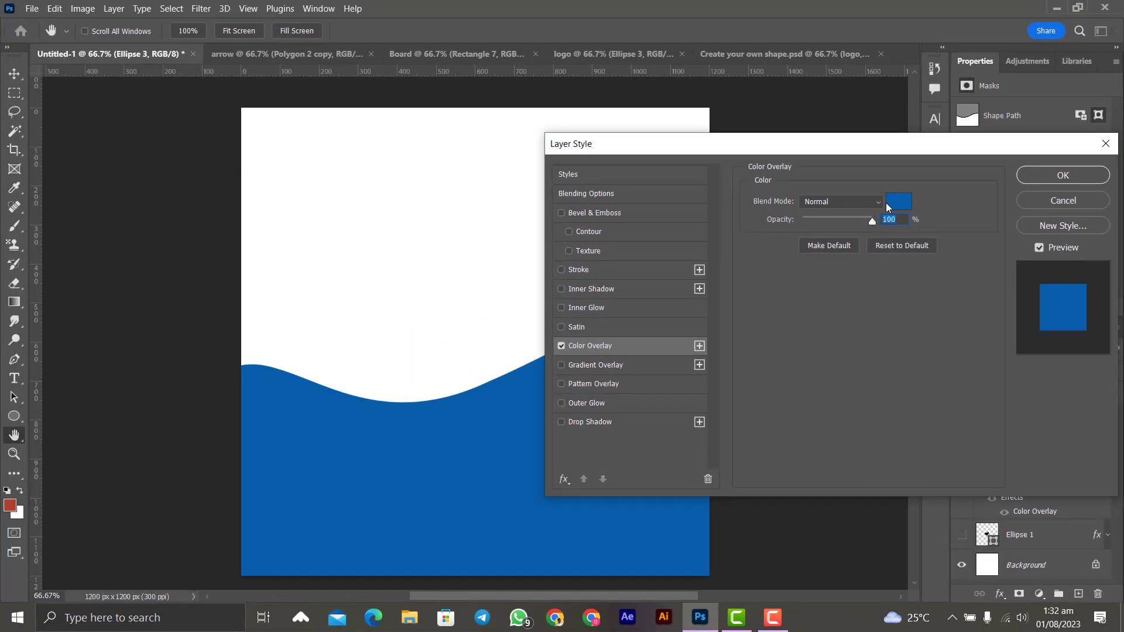
pyautogui.click(898, 202)
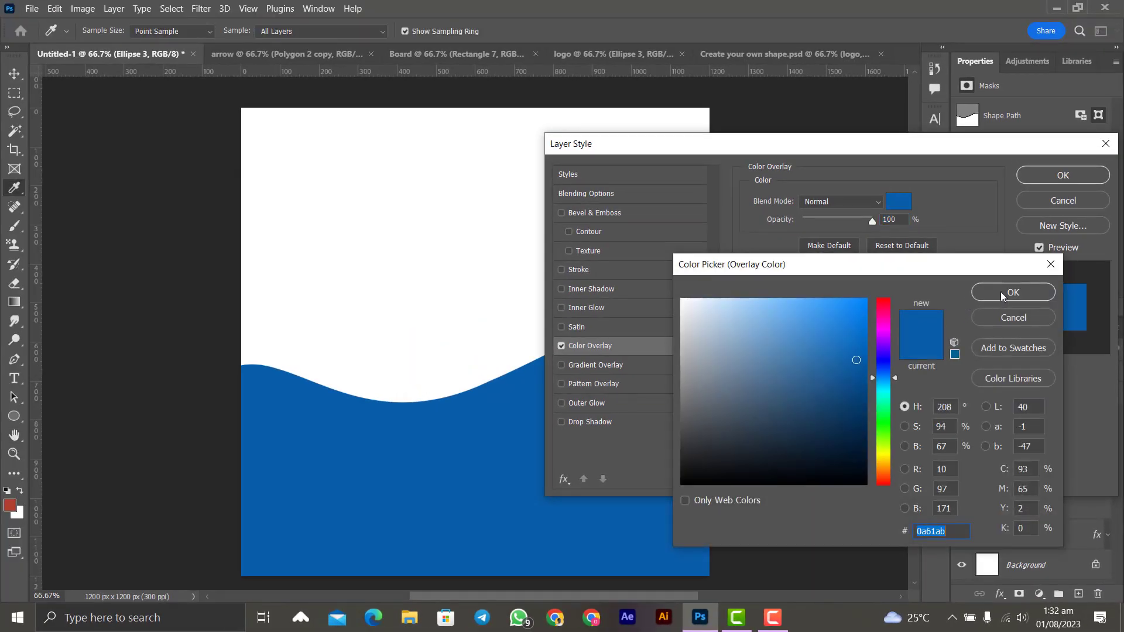
pyautogui.click(1001, 293)
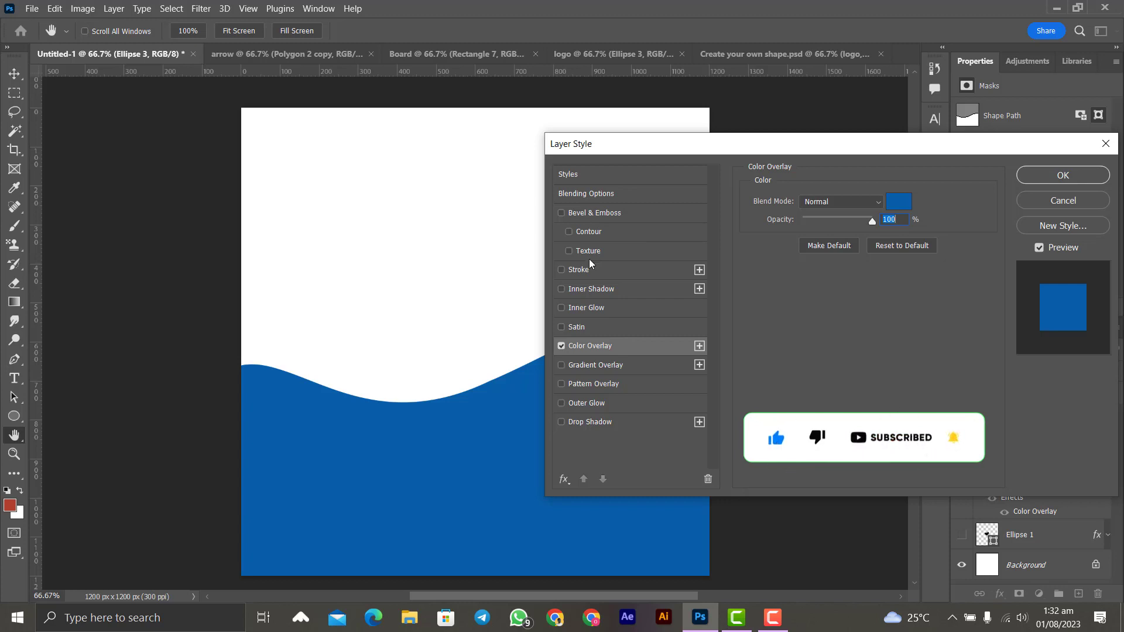
pyautogui.click(1039, 171)
# Step: Rotate the blue wave shape by about 78.6° and try it along the left and right sides of the canvas
pyautogui.moveTo(572, 421); pyautogui.dragTo(505, 377)
pyautogui.press('ctrl')
pyautogui.hotkey('ctrl', 't')
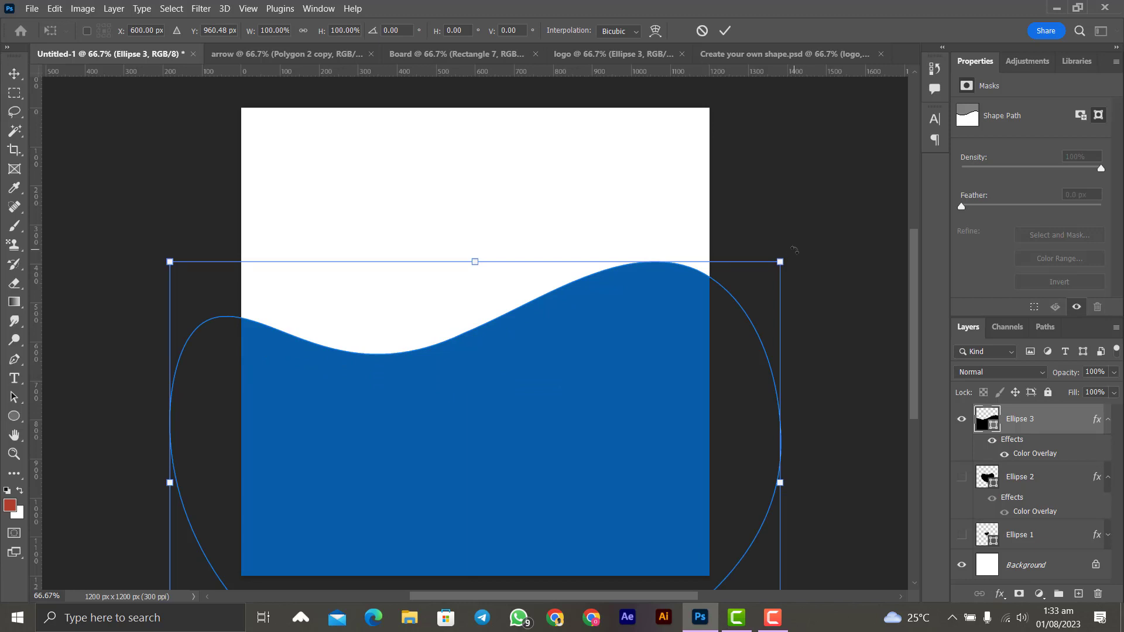
pyautogui.moveTo(794, 250); pyautogui.dragTo(586, 579)
pyautogui.moveTo(500, 428); pyautogui.dragTo(296, 264)
pyautogui.scroll(3, 483, 332)
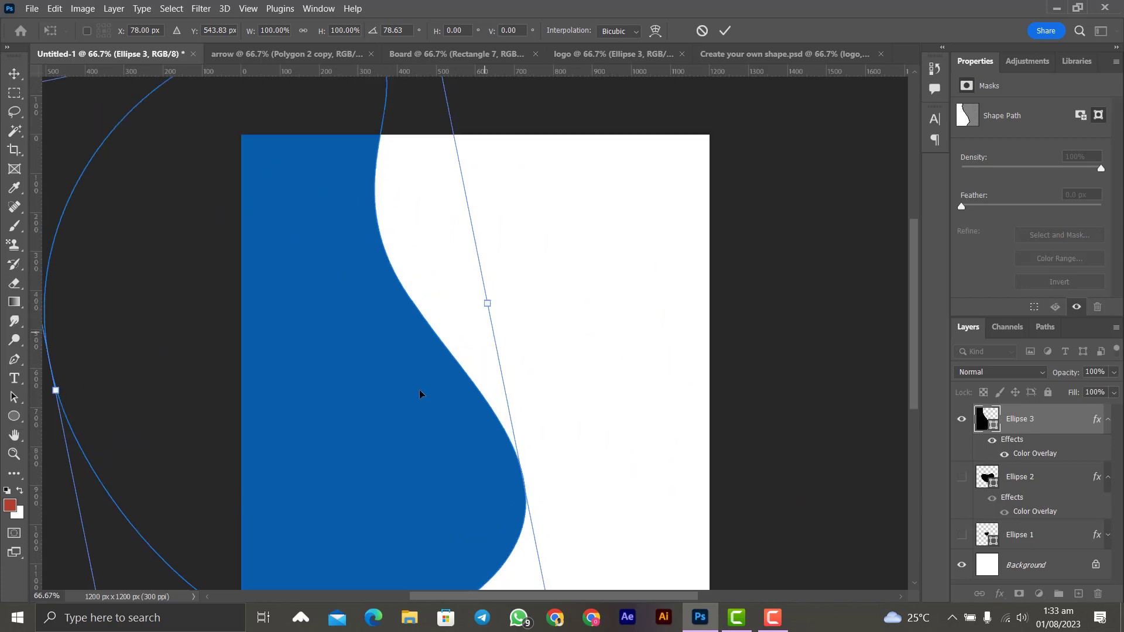
pyautogui.moveTo(392, 386); pyautogui.dragTo(329, 393)
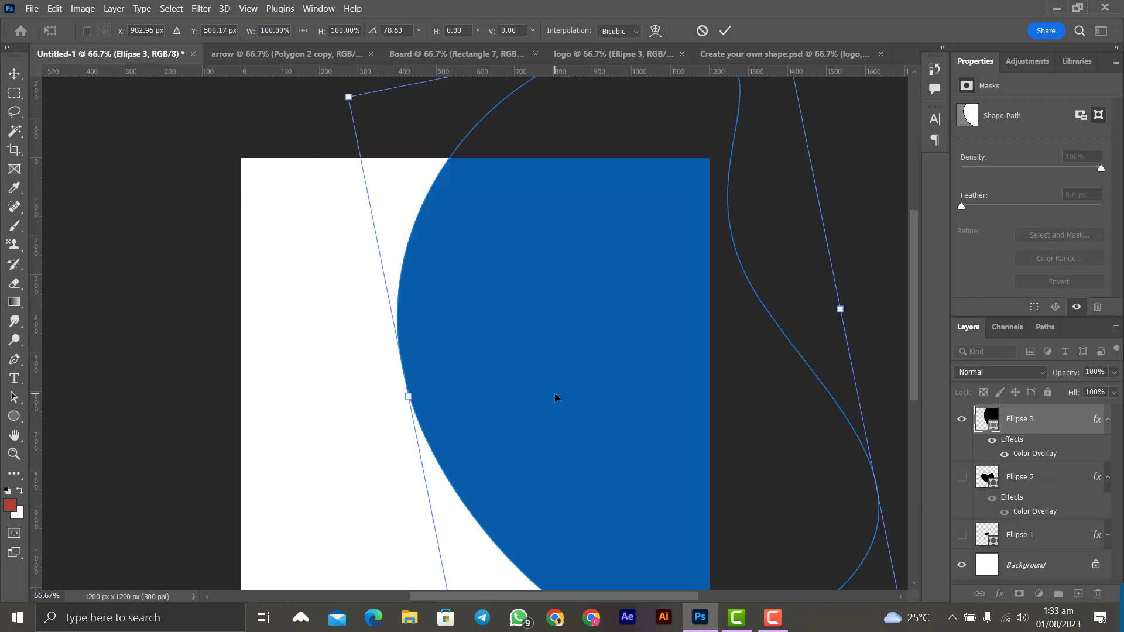
pyautogui.moveTo(554, 394); pyautogui.dragTo(545, 393)
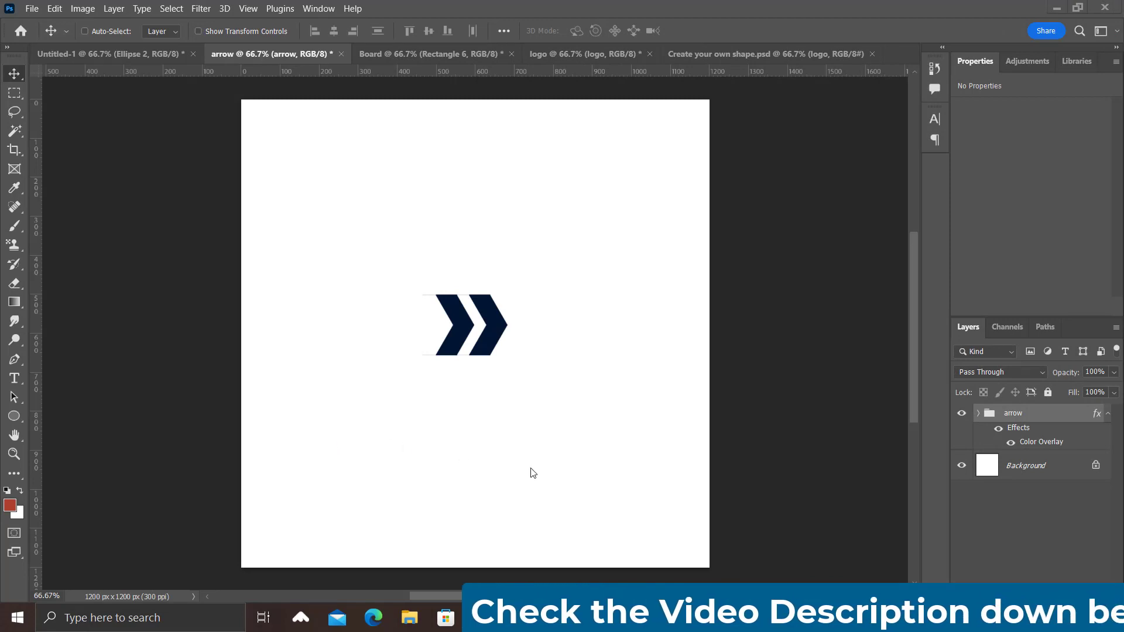
# Step: Hide the existing arrow group and draw a six-sided polygon about 541 by 468.5 px near the canvas centre
pyautogui.click(965, 417)
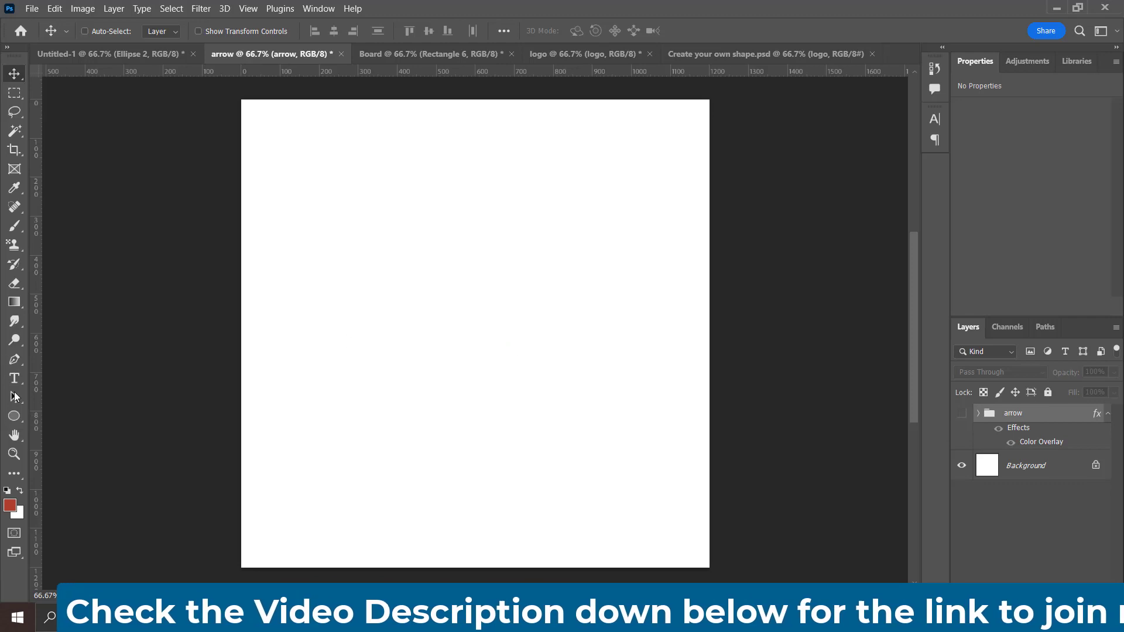
pyautogui.click(14, 416)
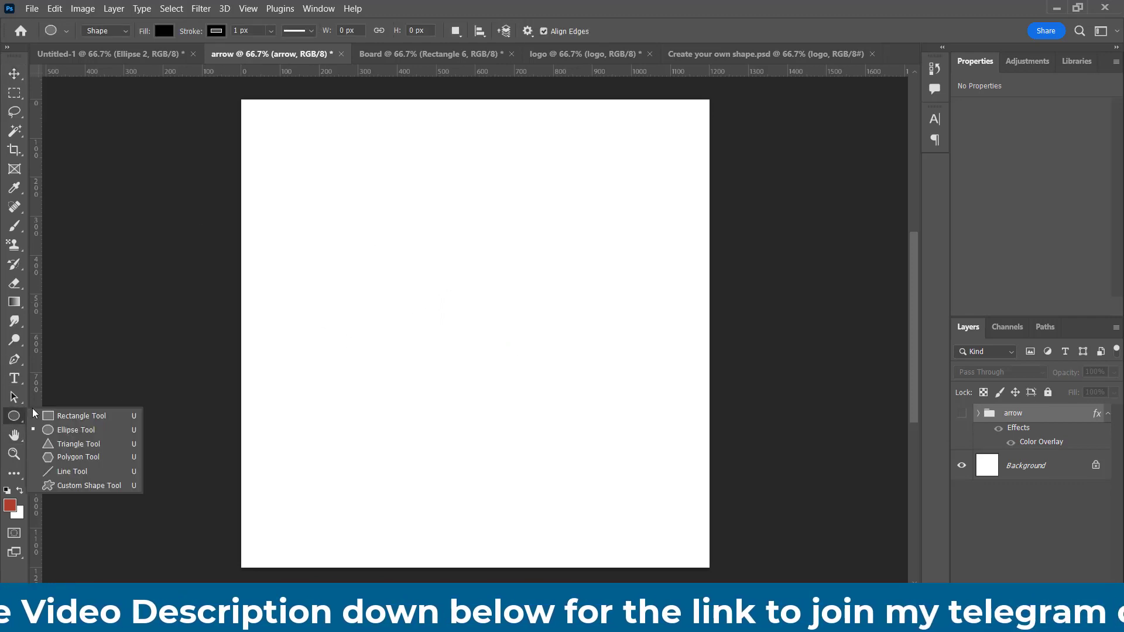
pyautogui.click(69, 458)
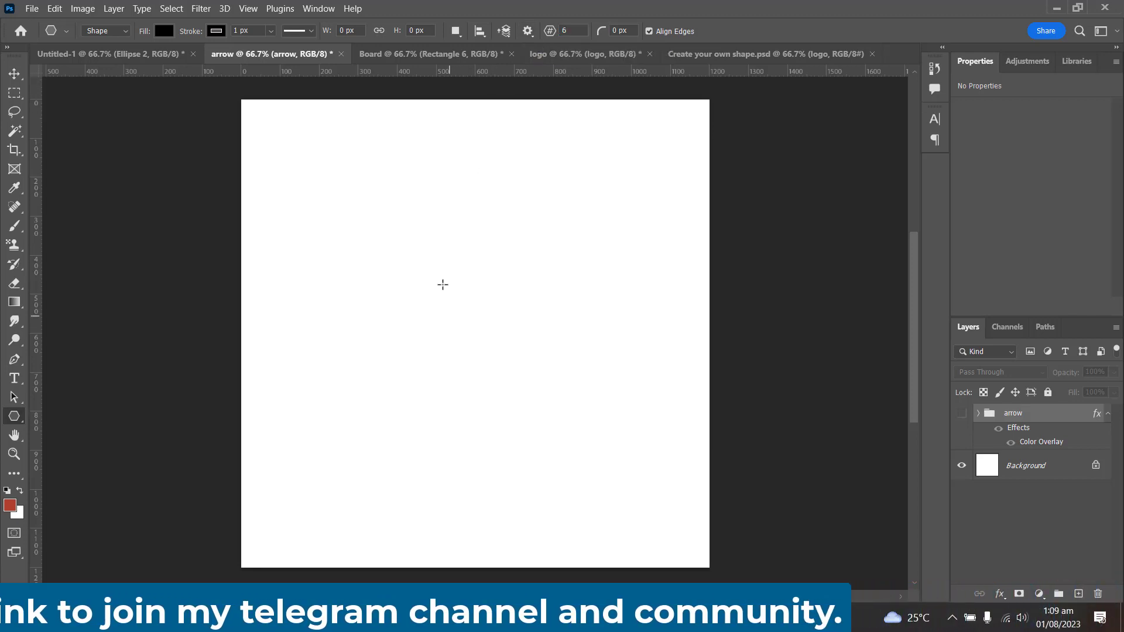
pyautogui.moveTo(399, 255); pyautogui.dragTo(612, 545)
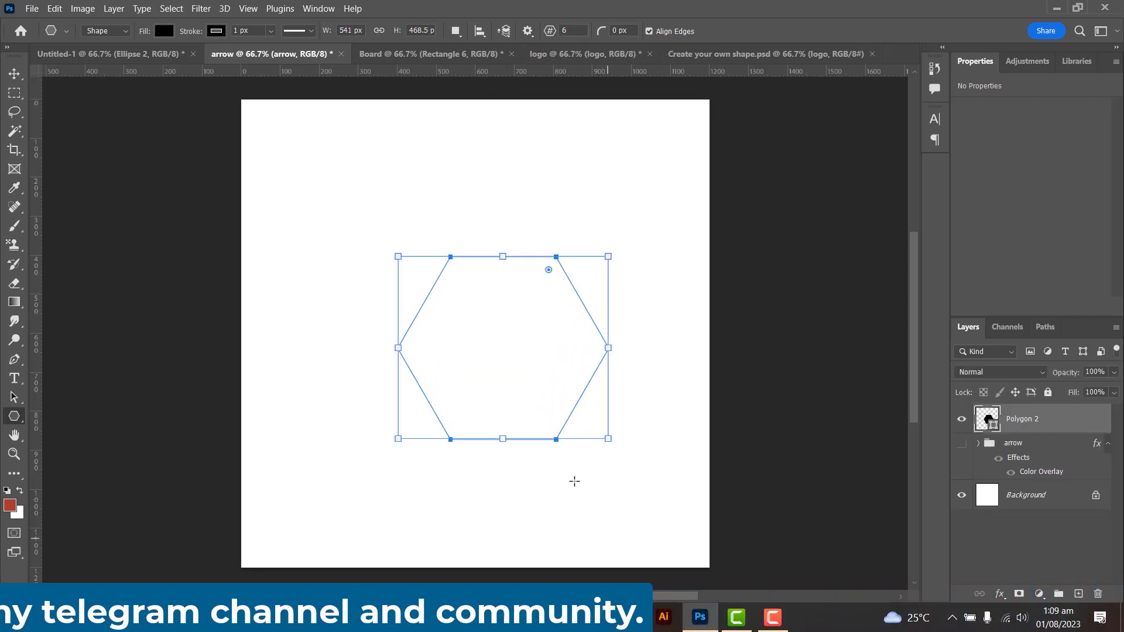
# Step: Remove the black hexagon's stroke and position it around the middle of the canvas, at about X 347 px, Y 387 px
pyautogui.press('v')
pyautogui.moveTo(494, 356); pyautogui.dragTo(472, 365)
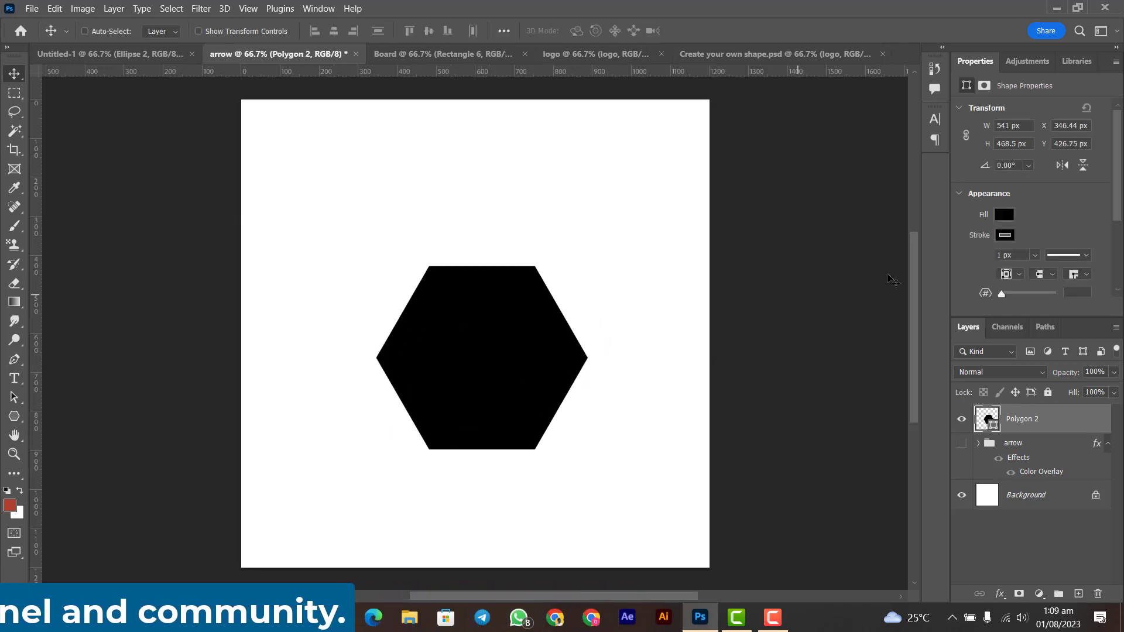
pyautogui.click(1005, 235)
pyautogui.click(929, 265)
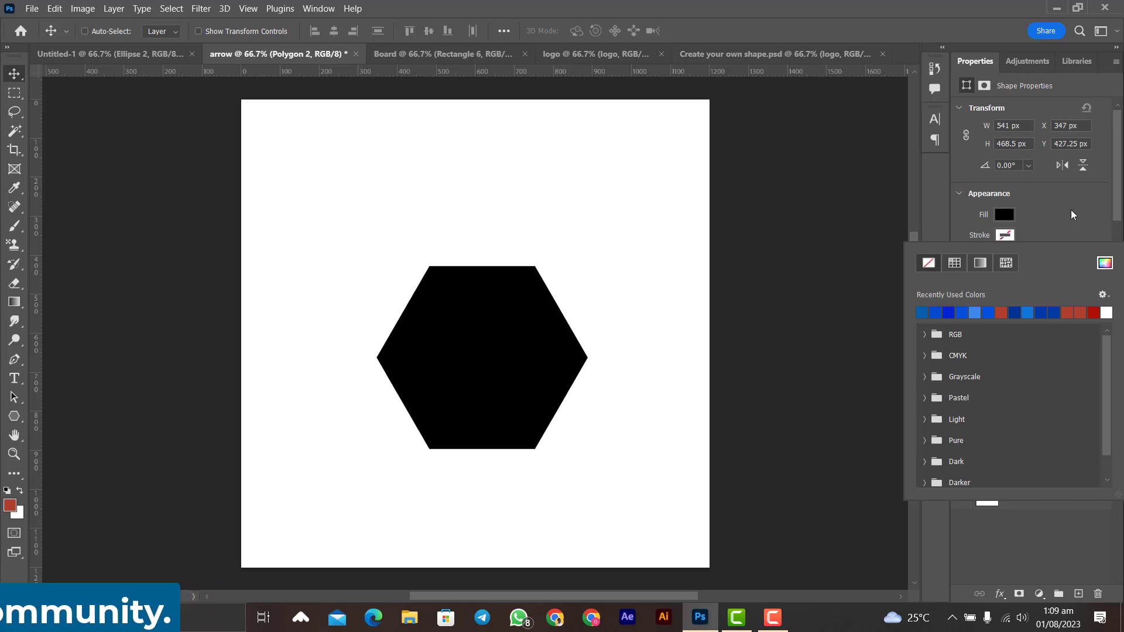
pyautogui.moveTo(420, 444); pyautogui.dragTo(421, 429)
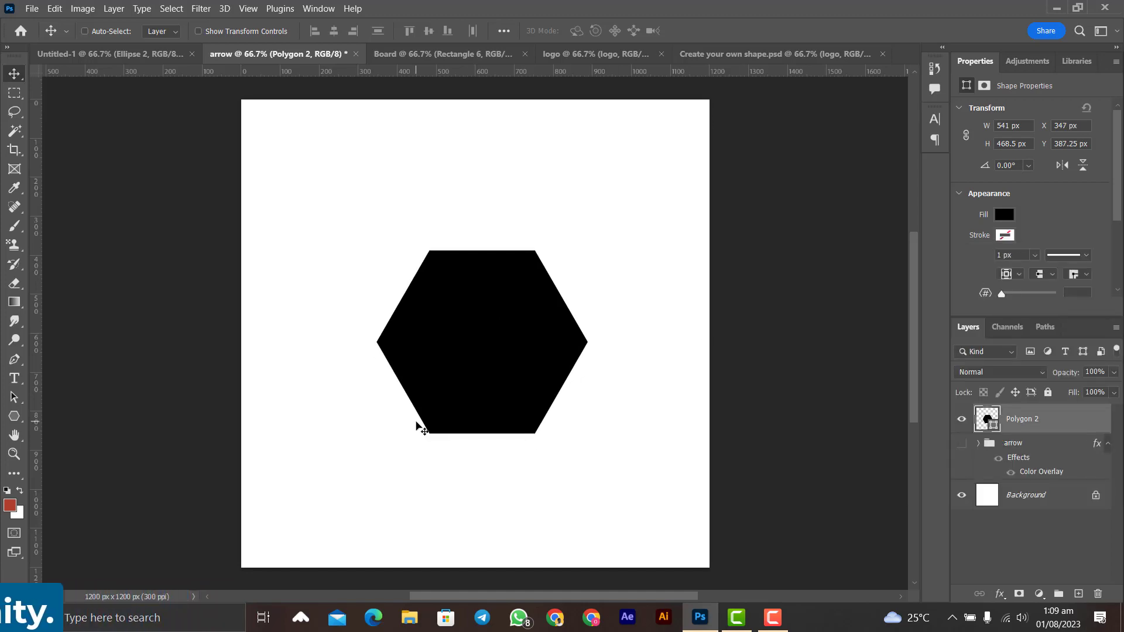
# Step: Duplicate the black hexagon and fill the copy with the first recently used blue
pyautogui.hotkey('ctrl', 'j')
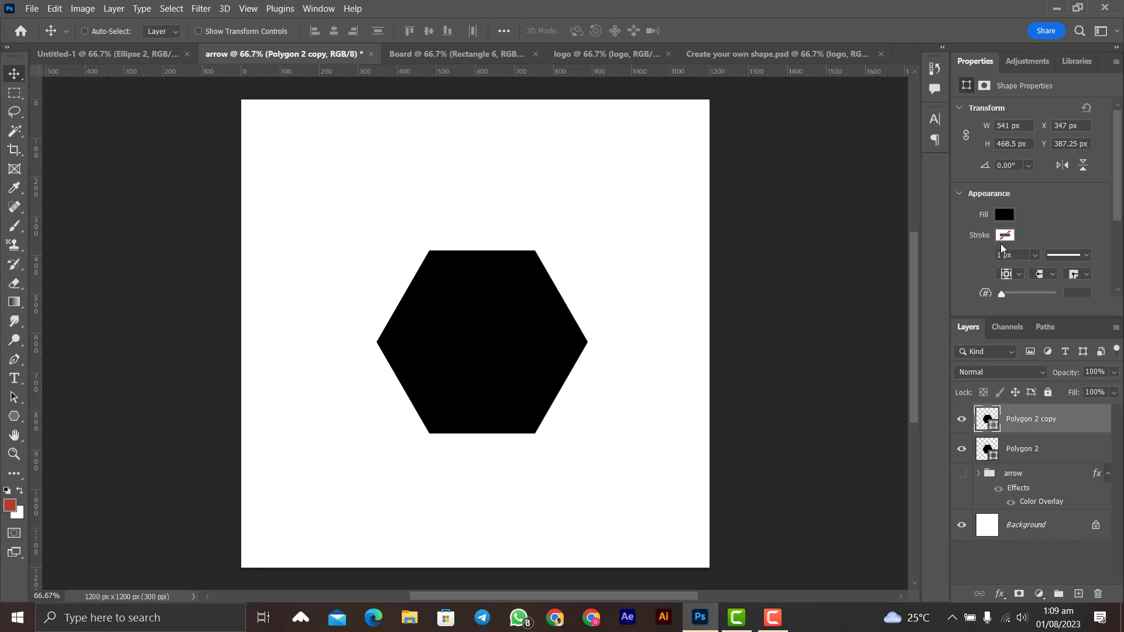
pyautogui.click(1005, 214)
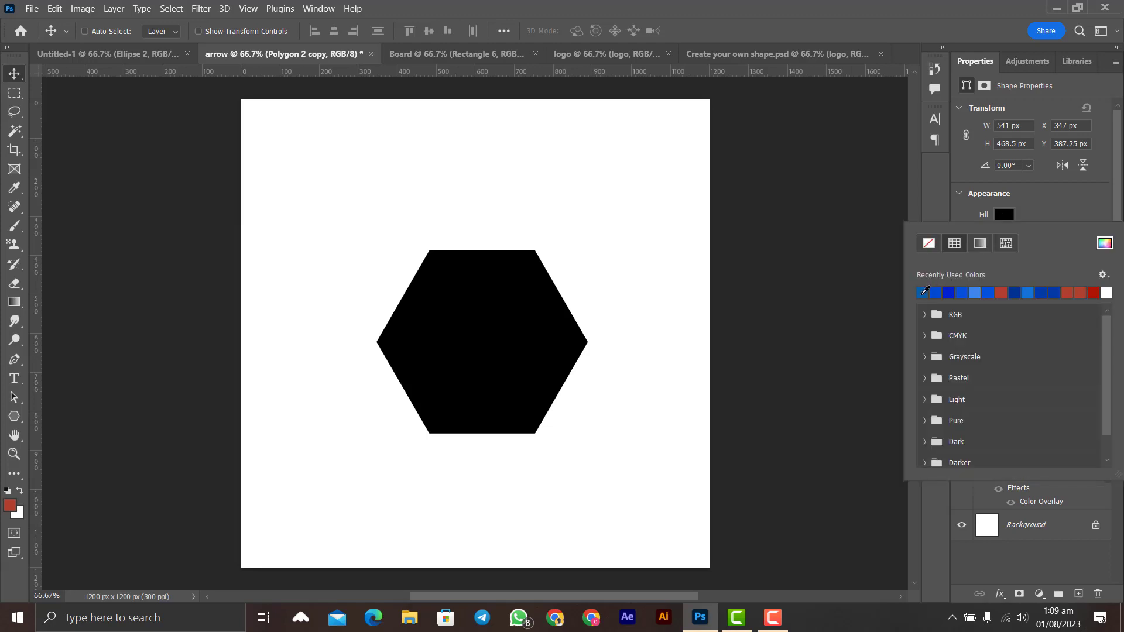
pyautogui.click(925, 291)
# Step: Nudge the blue hexagon copy horizontally to X 211 px, leaving a thick chevron of the black hexagon uncovered on its right side
pyautogui.press('Left')
pyautogui.press('Left')
pyautogui.press('Left')
pyautogui.press('Left')
pyautogui.press('Left')
pyautogui.press('Left')
pyautogui.press('Left')
pyautogui.press('Left')
pyautogui.press('Left')
pyautogui.press('Left')
pyautogui.press('Left')
pyautogui.press('Left')
pyautogui.press('Left')
pyautogui.press('Left')
pyautogui.press('Left')
pyautogui.press('Left')
pyautogui.press('Left')
pyautogui.press('Left')
pyautogui.press('Left')
pyautogui.press('Left')
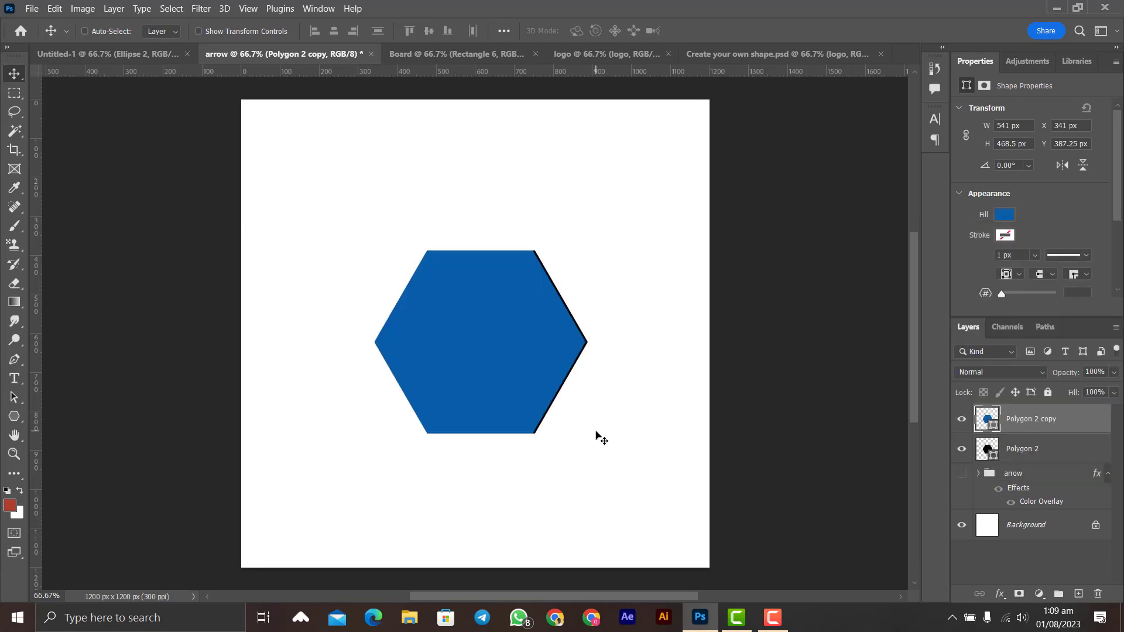
pyautogui.press('Left')
pyautogui.press('Left')
pyautogui.press('Left')
pyautogui.press('Left')
pyautogui.press('Left')
pyautogui.press('Left')
pyautogui.press('Left')
pyautogui.press('Left')
pyautogui.press('Left')
pyautogui.press('Left')
pyautogui.press('Left')
pyautogui.press('Left')
pyautogui.press('Left')
pyautogui.press('Left')
pyautogui.press('Left')
pyautogui.press('Left')
pyautogui.press('Left')
pyautogui.press('Left')
pyautogui.press('Left')
pyautogui.press('Left')
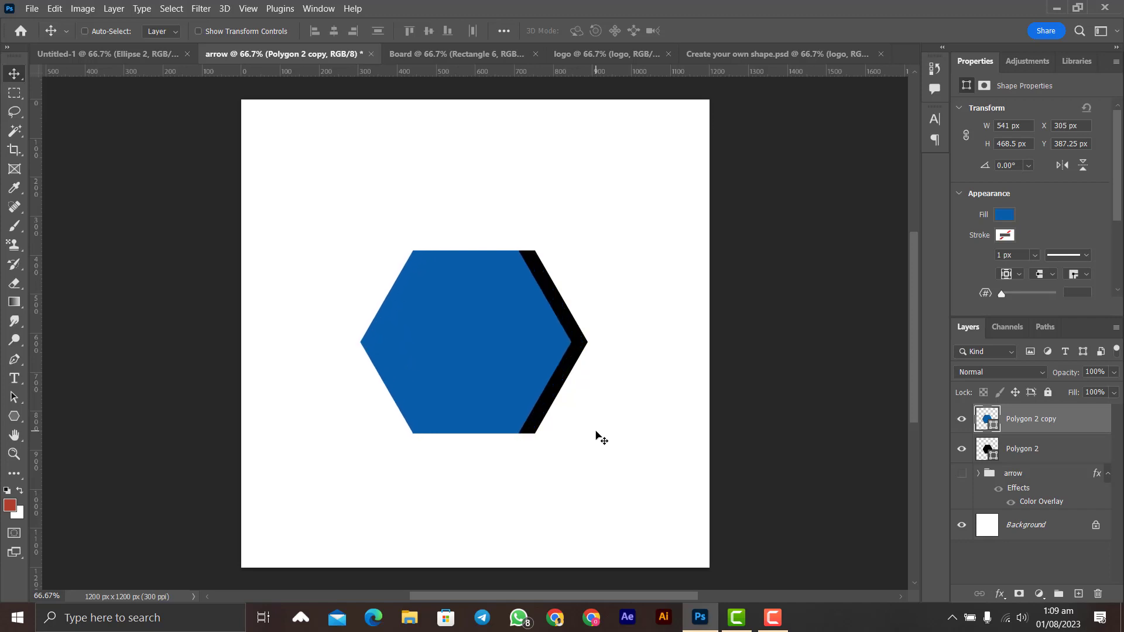
pyautogui.press('Left')
pyautogui.press('Left')
pyautogui.press('Left')
pyautogui.press('Left')
pyautogui.press('Left')
pyautogui.press('Left')
pyautogui.press('Left')
pyautogui.press('Left')
pyautogui.press('Left')
pyautogui.press('Left')
pyautogui.press('Left')
pyautogui.press('Left')
pyautogui.press('Left')
pyautogui.press('Left')
pyautogui.press('Left')
pyautogui.press('Left')
pyautogui.press('Left')
pyautogui.press('Left')
pyautogui.press('Left')
pyautogui.press('Left')
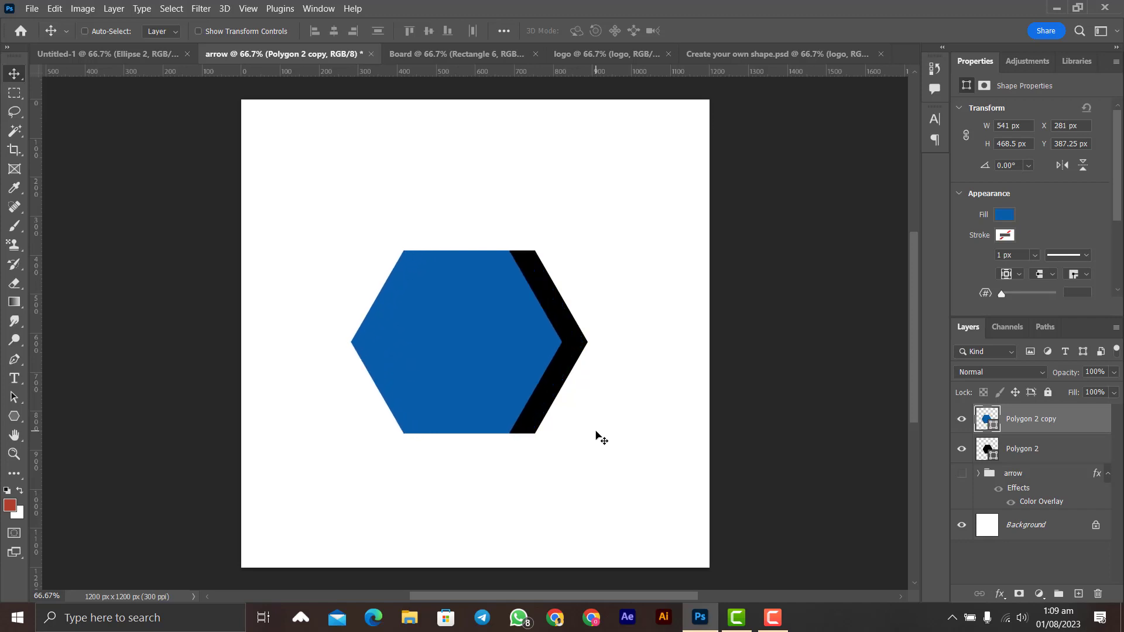
pyautogui.press('Left')
pyautogui.press('Left')
pyautogui.press('Left')
pyautogui.press('Left')
pyautogui.press('Left')
pyautogui.press('Left')
pyautogui.press('Left')
pyautogui.press('Left')
pyautogui.press('Left')
pyautogui.press('Left')
pyautogui.press('Left')
pyautogui.press('Left')
pyautogui.press('Left')
pyautogui.press('Left')
pyautogui.press('Left')
pyautogui.press('Left')
pyautogui.press('Left')
pyautogui.press('Left')
pyautogui.press('Left')
pyautogui.press('Left')
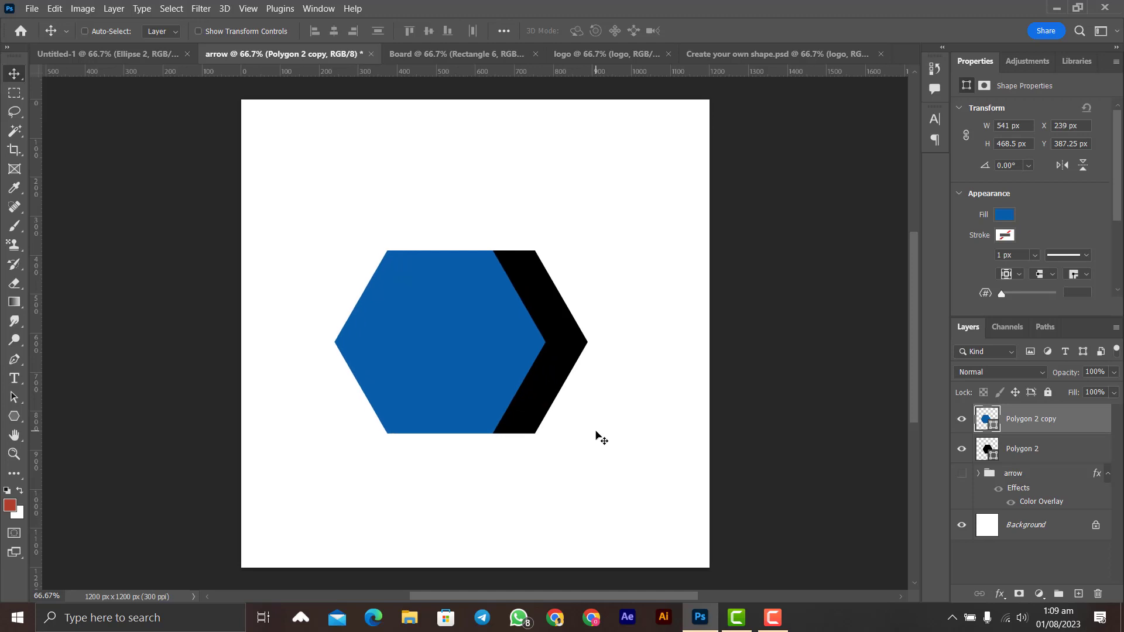
pyautogui.press('Left')
pyautogui.press('Left')
pyautogui.press('Left')
pyautogui.press('Left')
pyautogui.press('Left')
pyautogui.press('Left')
pyautogui.press('Left')
pyautogui.press('Left')
pyautogui.press('Left')
pyautogui.press('Left')
pyautogui.press('Left')
pyautogui.press('Left')
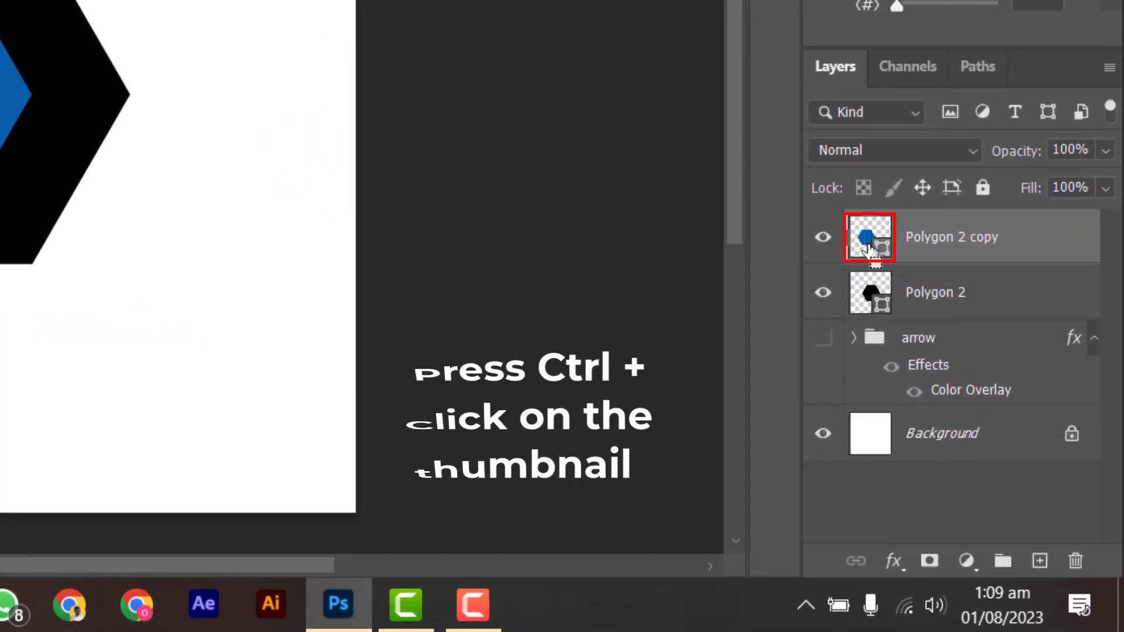
# Step: Rasterize the black hexagon's layer and cut the blue hexagon's outline out of it as a selection
pyautogui.keyDown('ctrl'); pyautogui.click(868, 240); pyautogui.keyUp('ctrl')
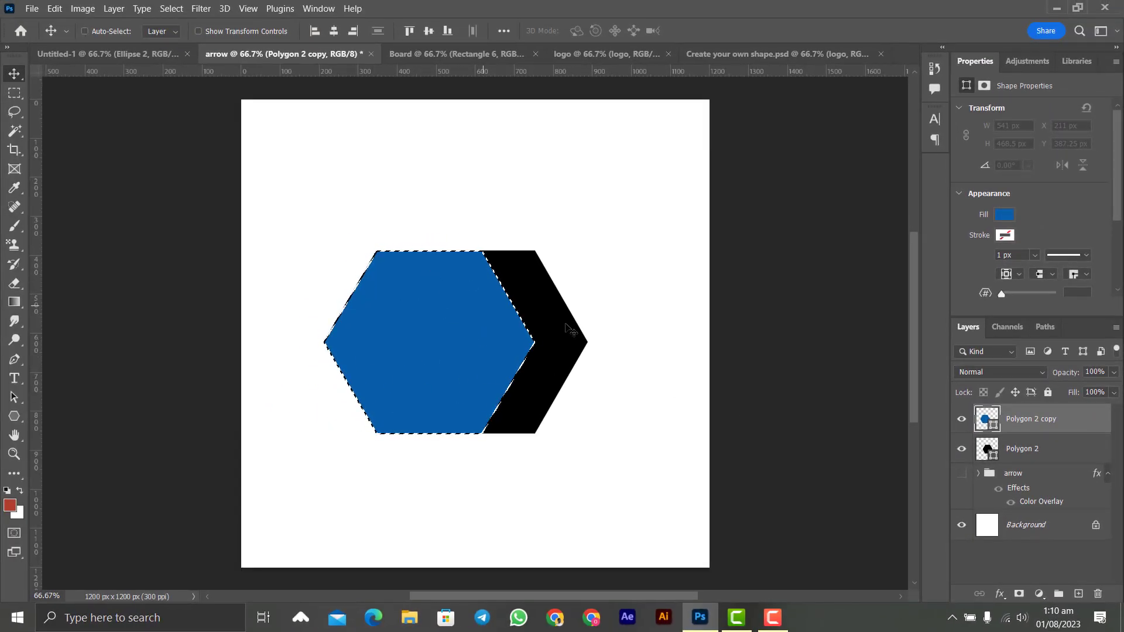
pyautogui.click(1052, 455)
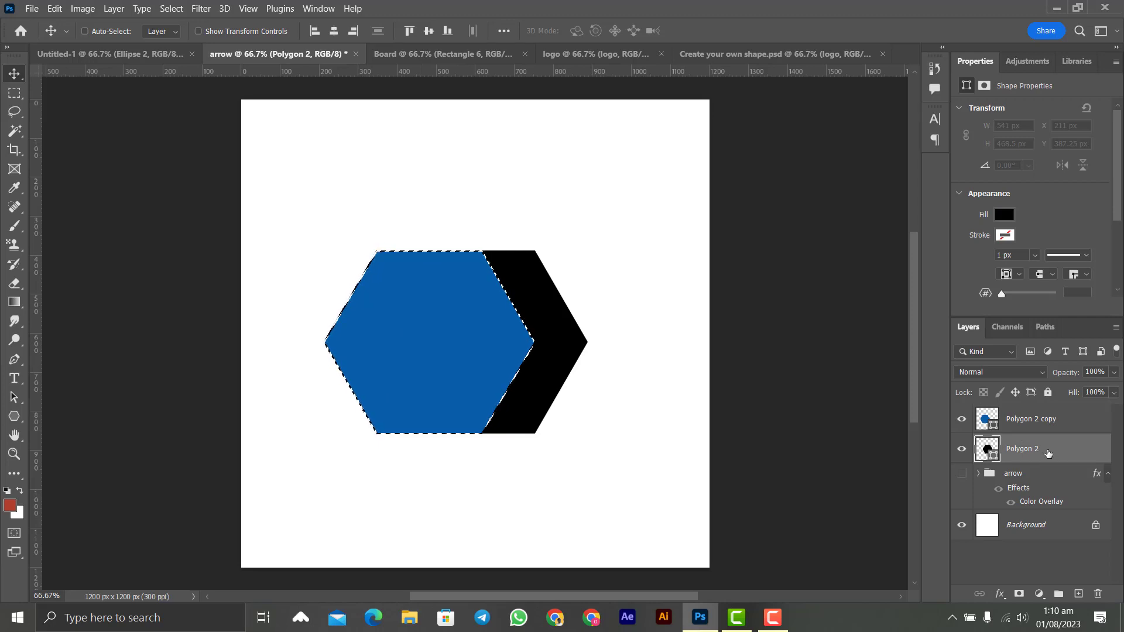
pyautogui.rightClick(1030, 460)
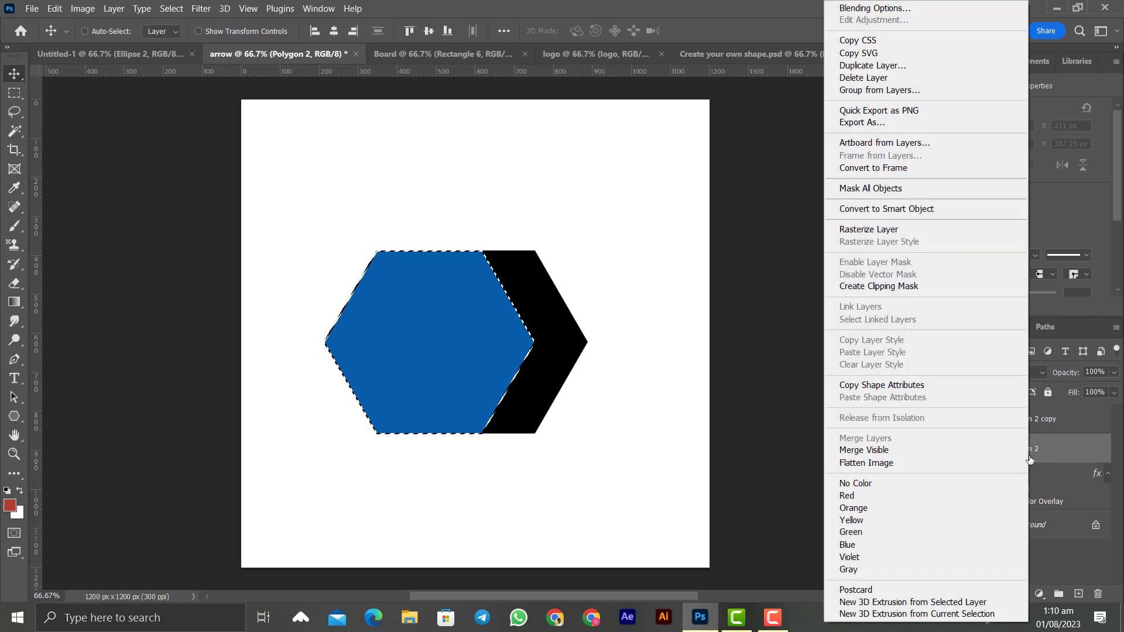
pyautogui.click(884, 230)
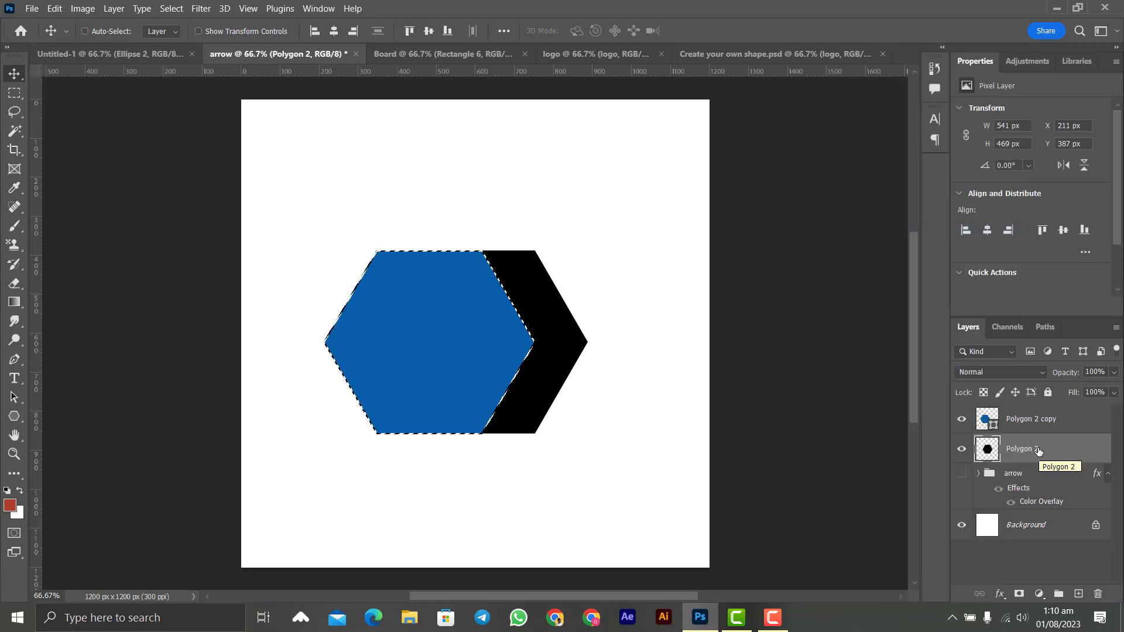
pyautogui.press('Delete')
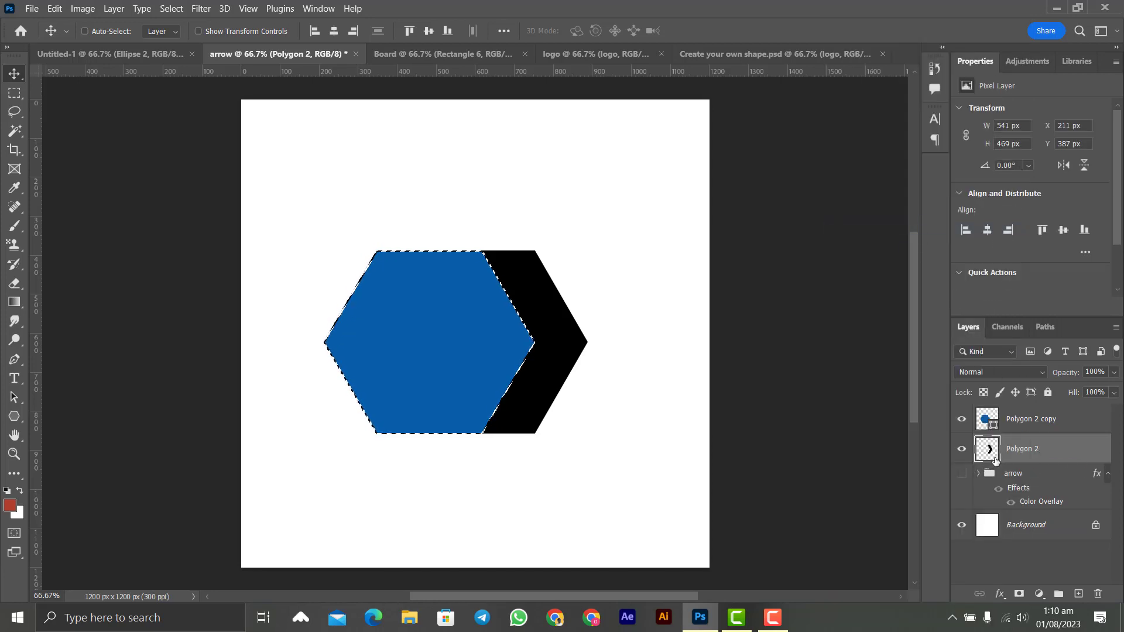
# Step: Clear the selection and delete the blue hexagon copy, keeping only the black chevron
pyautogui.click(1039, 420)
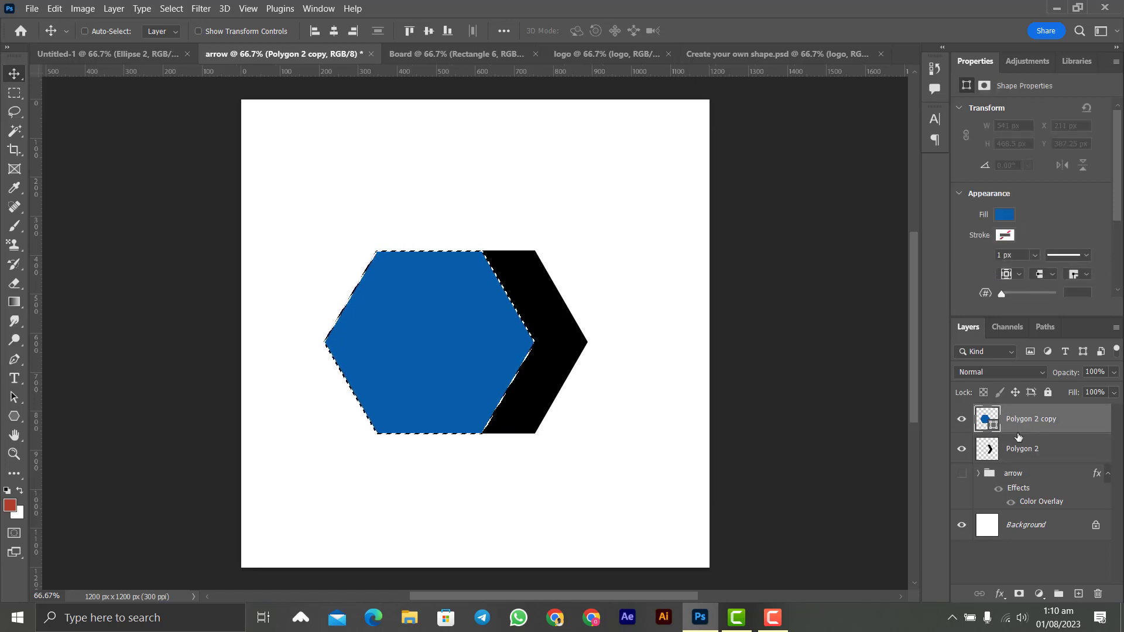
pyautogui.press('ctrl')
pyautogui.hotkey('ctrl', 'd')
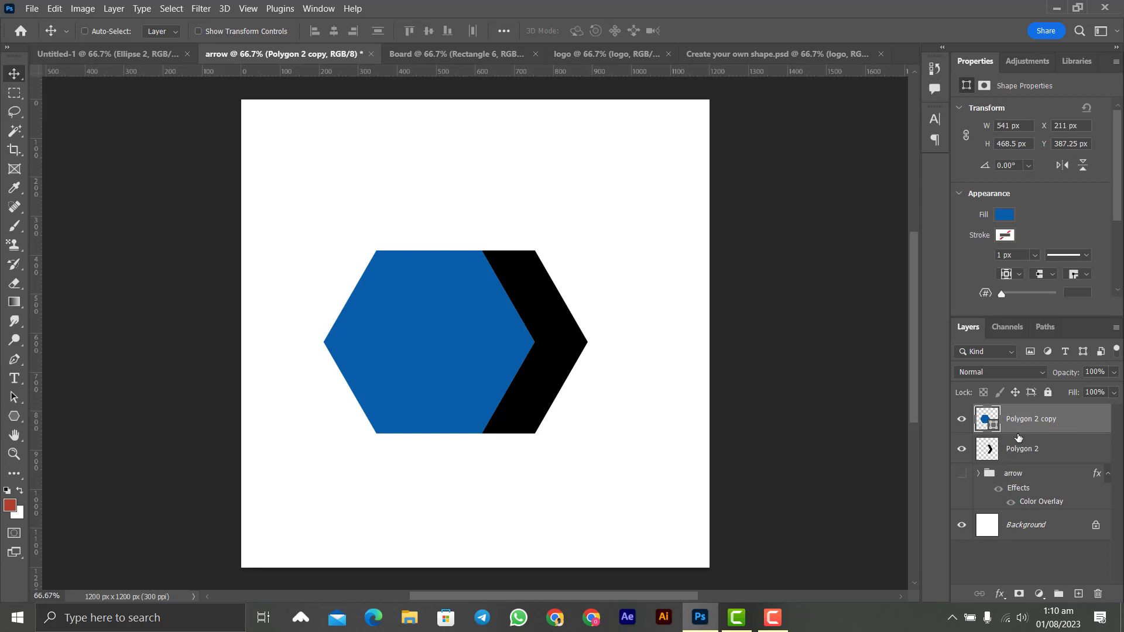
pyautogui.press('Delete')
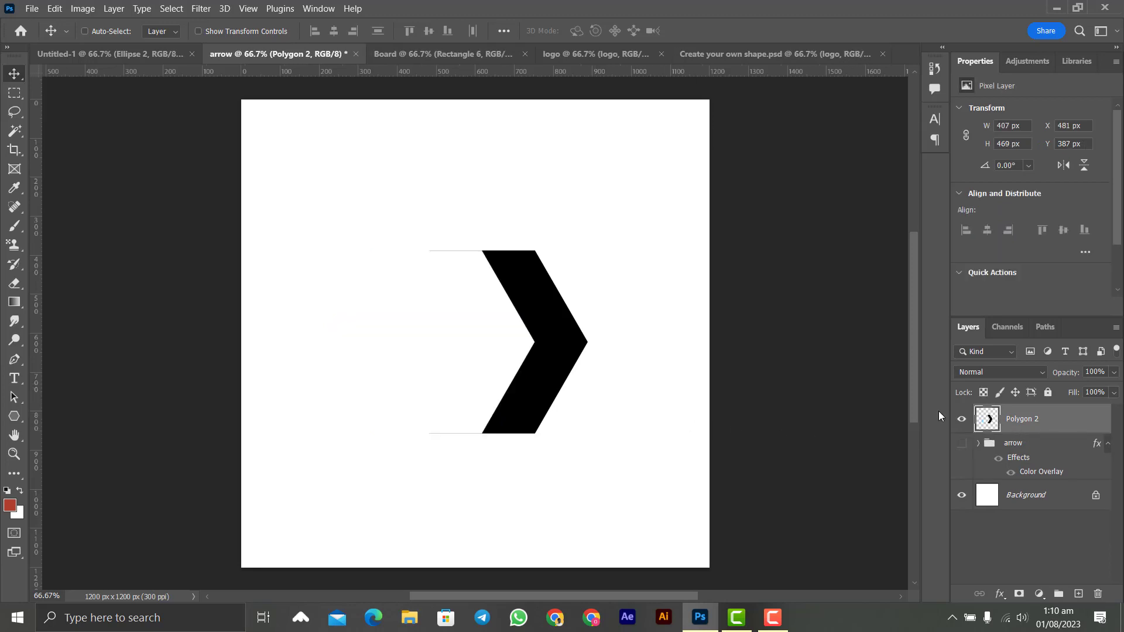
# Step: Move the chevron closer to the canvas centre and erase the thin leftover lines at its upper and lower ends with the Eraser
pyautogui.moveTo(546, 335); pyautogui.dragTo(520, 318)
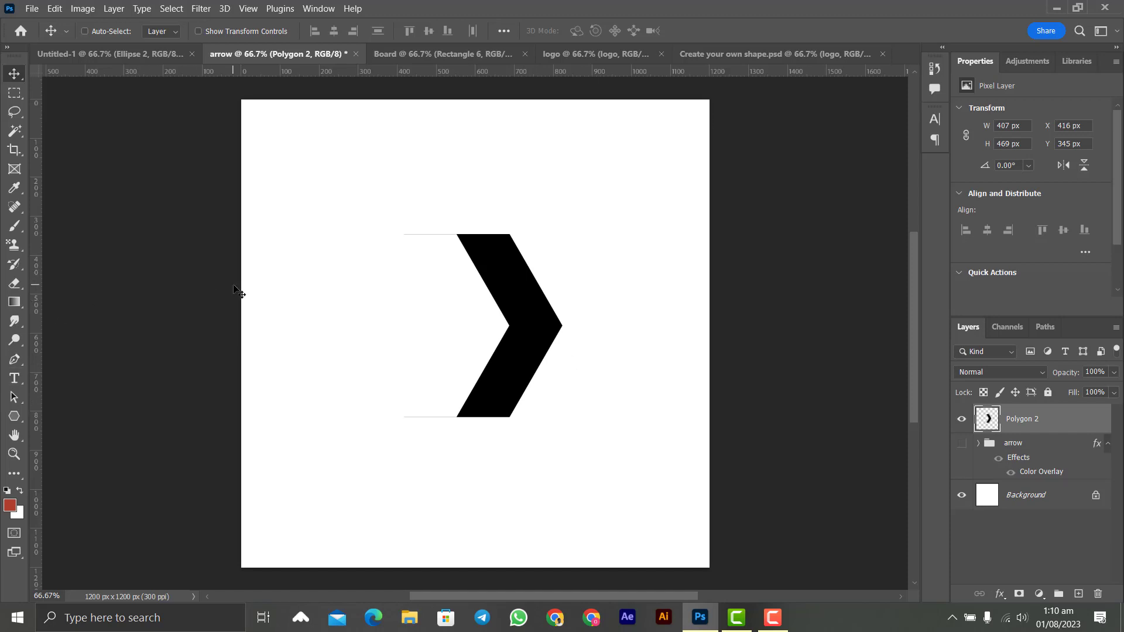
pyautogui.press('e')
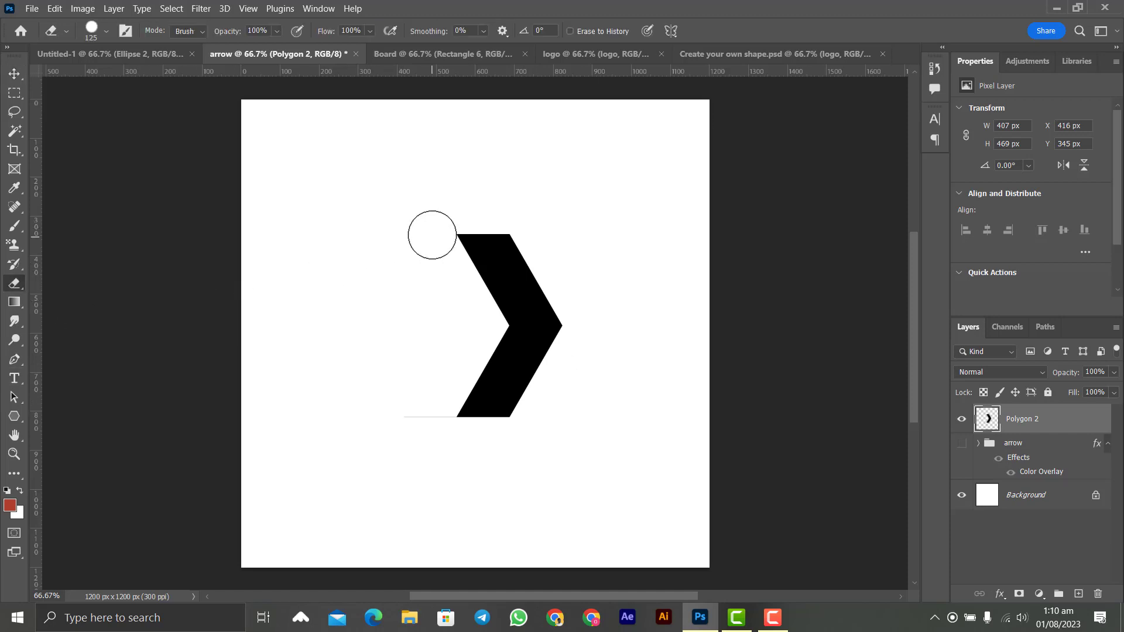
pyautogui.moveTo(381, 439); pyautogui.dragTo(427, 432)
# Step: Duplicate the black chevron and place the copy to the left of the original as a double arrow
pyautogui.press('v')
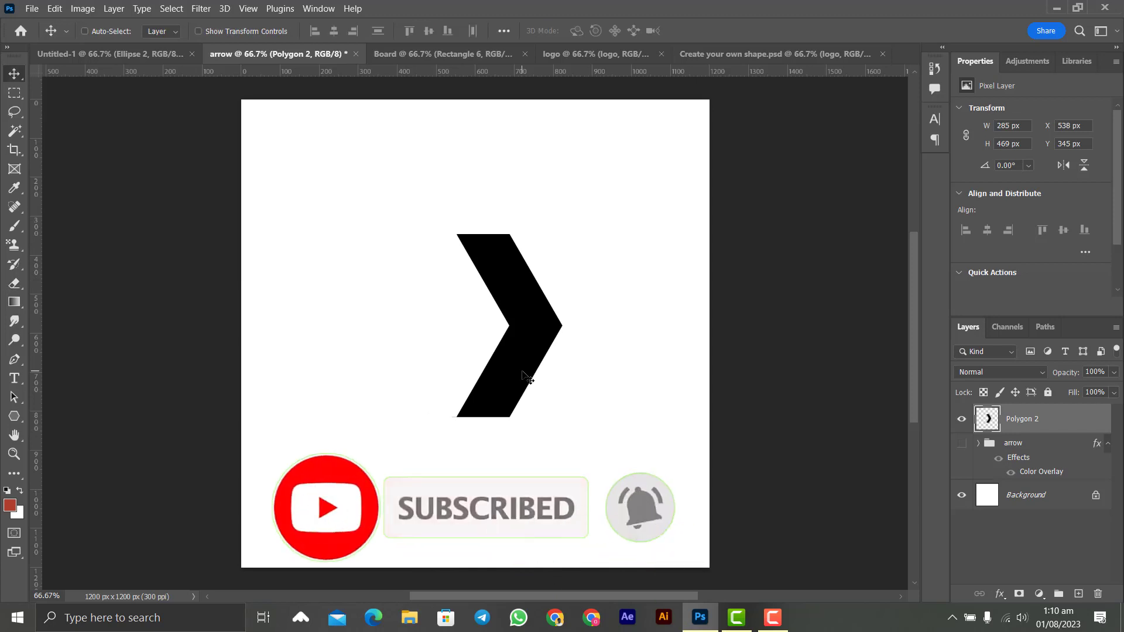
pyautogui.press('ctrl')
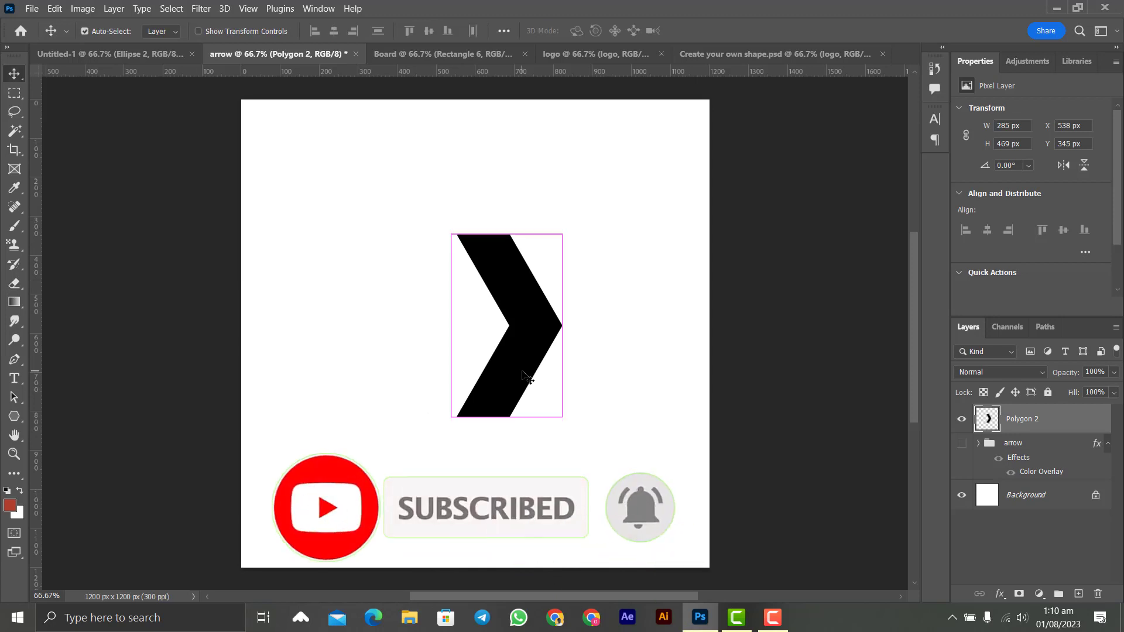
pyautogui.moveTo(545, 360); pyautogui.dragTo(444, 348)
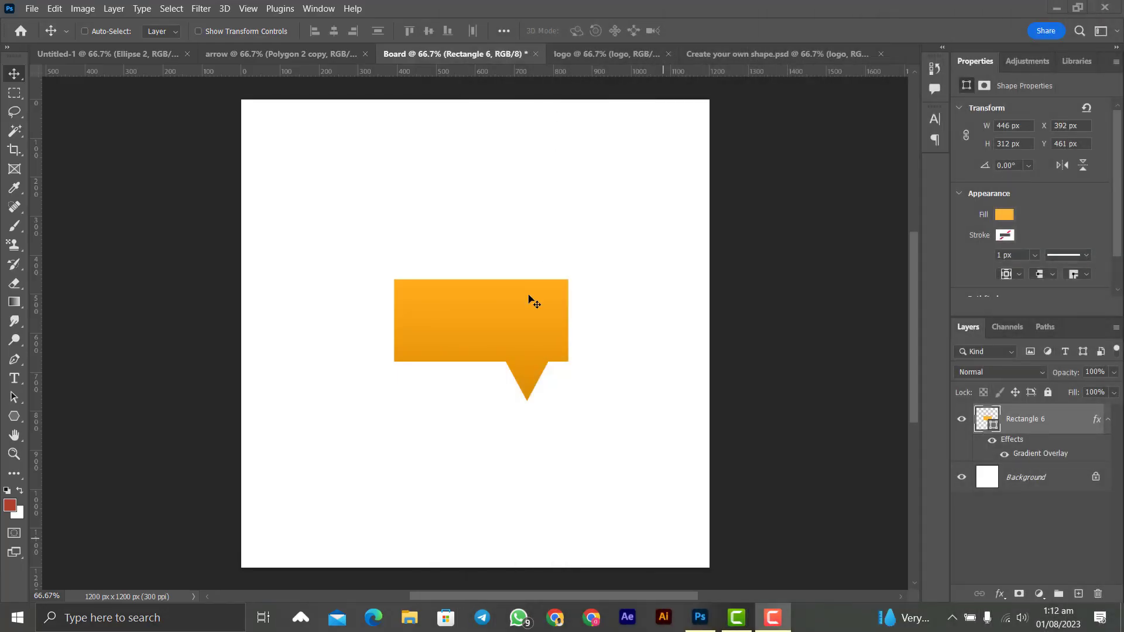
# Step: In the Board document, hide the existing board shape and draw an orange rectangle about 761 by 361 px with no stroke
pyautogui.click(962, 418)
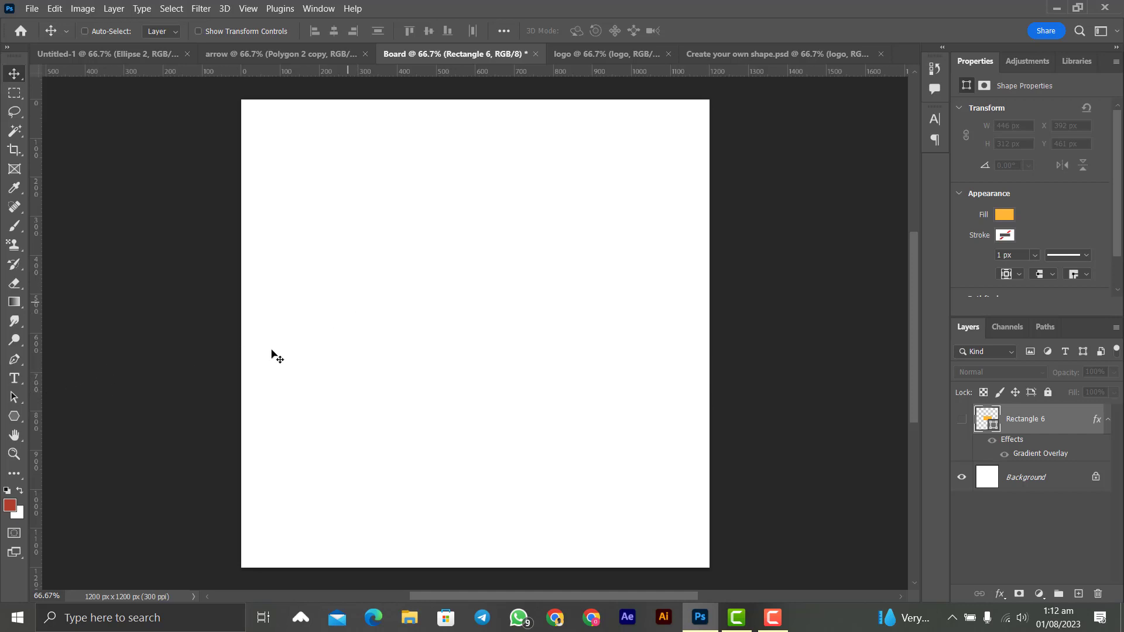
pyautogui.rightClick(14, 416)
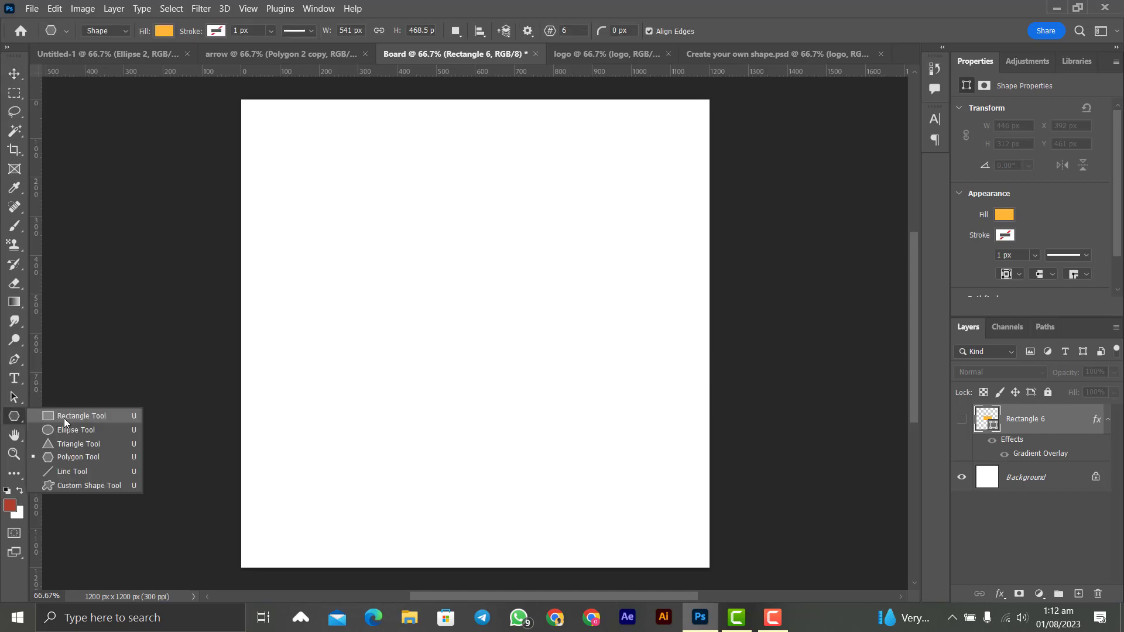
pyautogui.click(65, 418)
pyautogui.moveTo(331, 226); pyautogui.dragTo(628, 367)
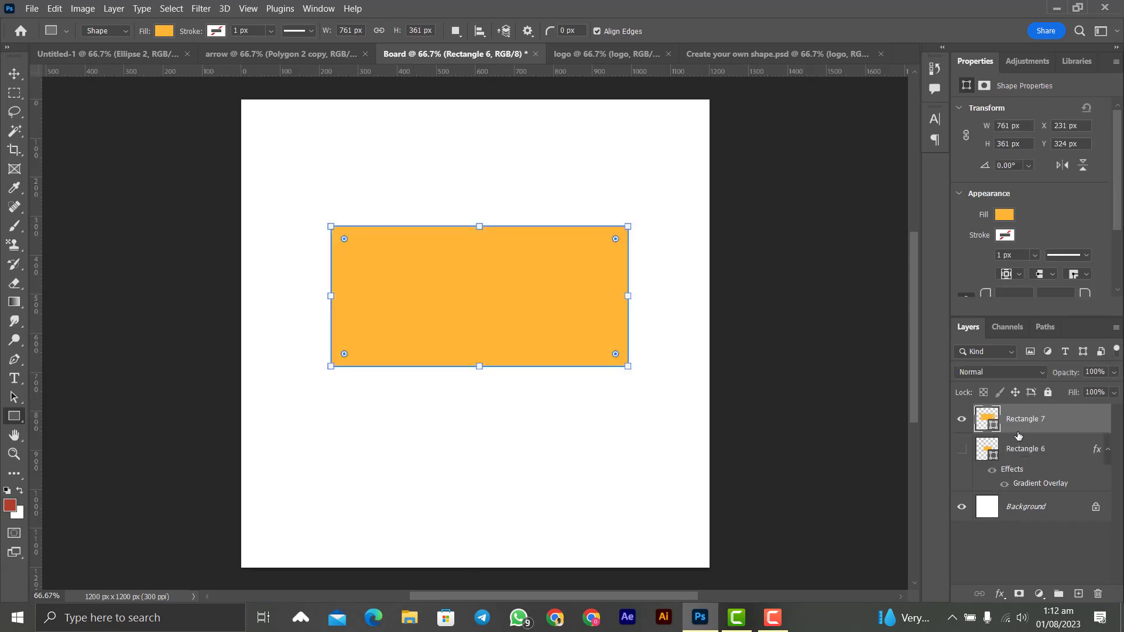
pyautogui.click(1006, 236)
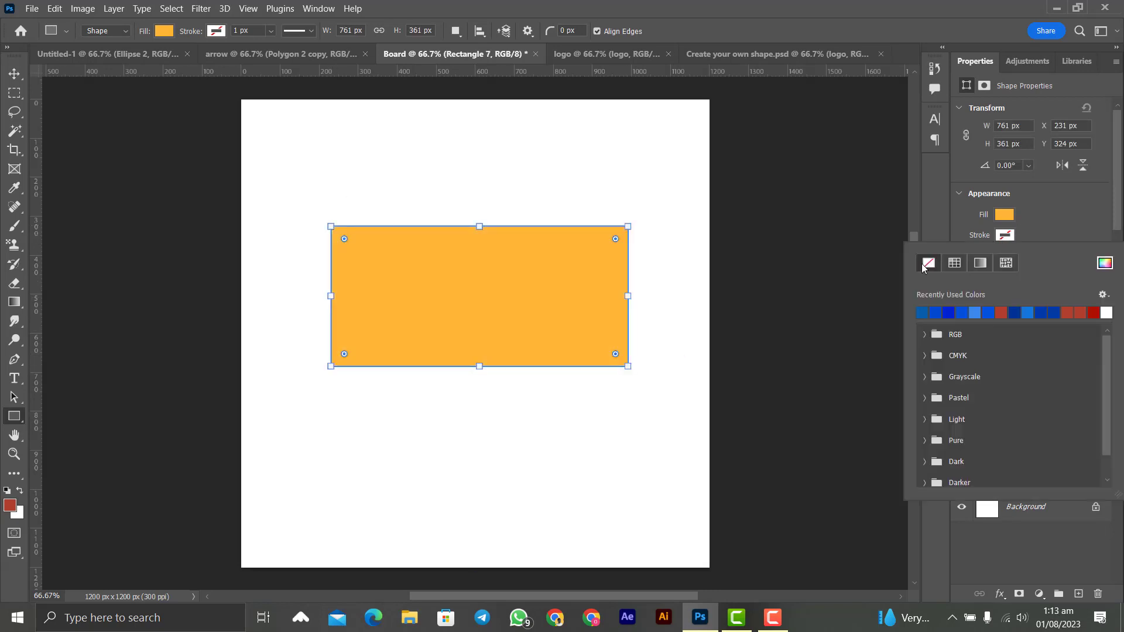
pyautogui.click(1021, 233)
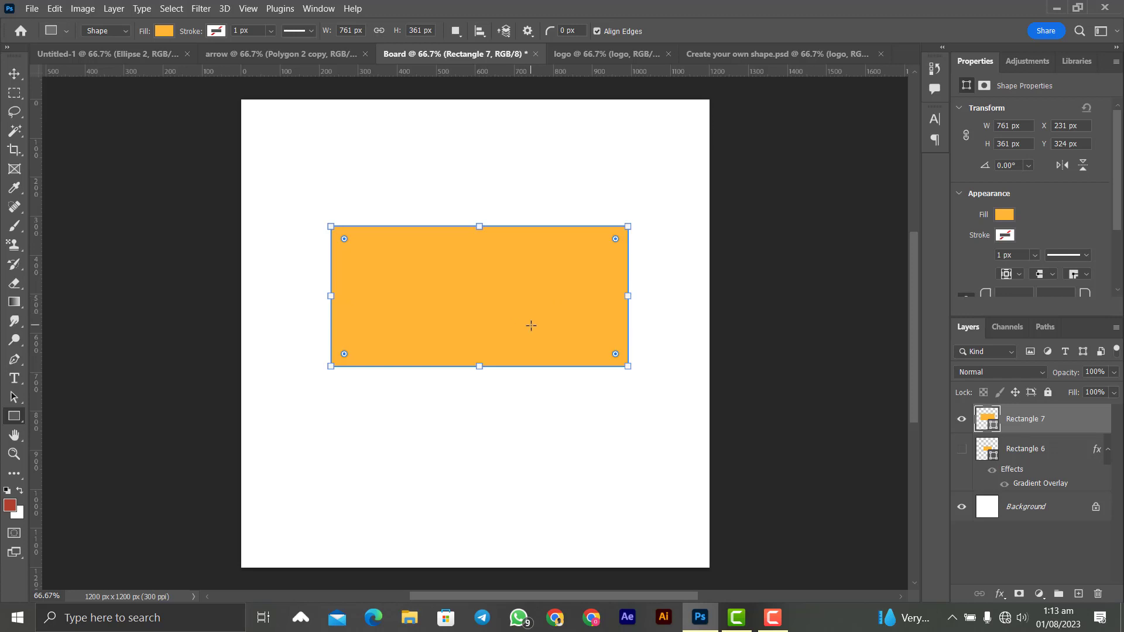
# Step: Draw an orange triangle about 164 by 275 px below the rectangle and shift it right, under the rectangle's middle
pyautogui.click(1029, 451)
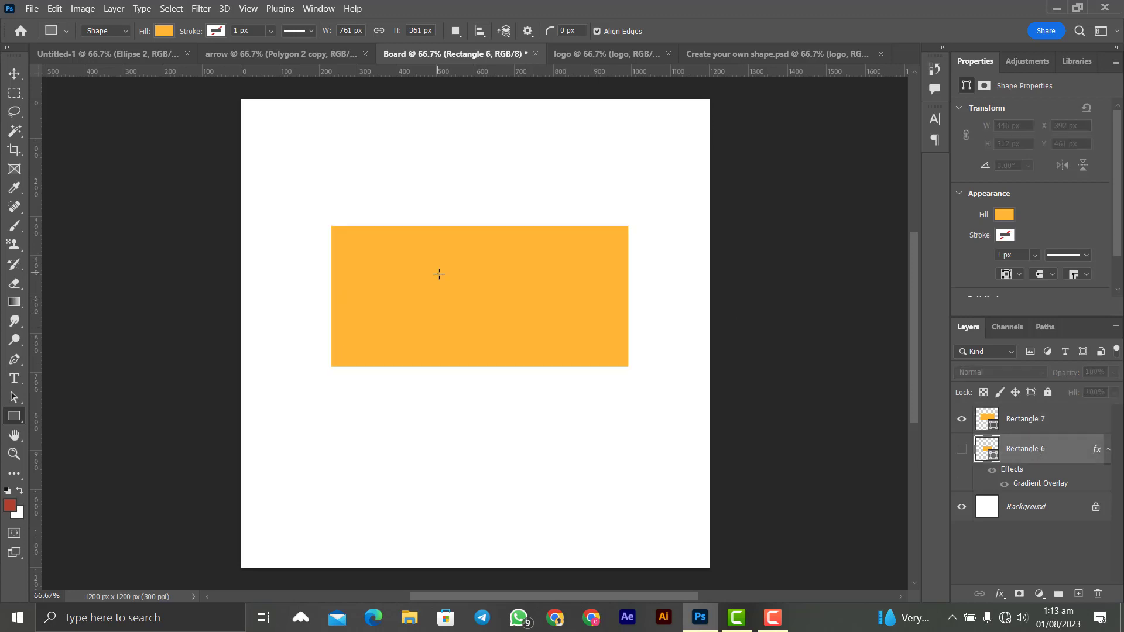
pyautogui.rightClick(13, 419)
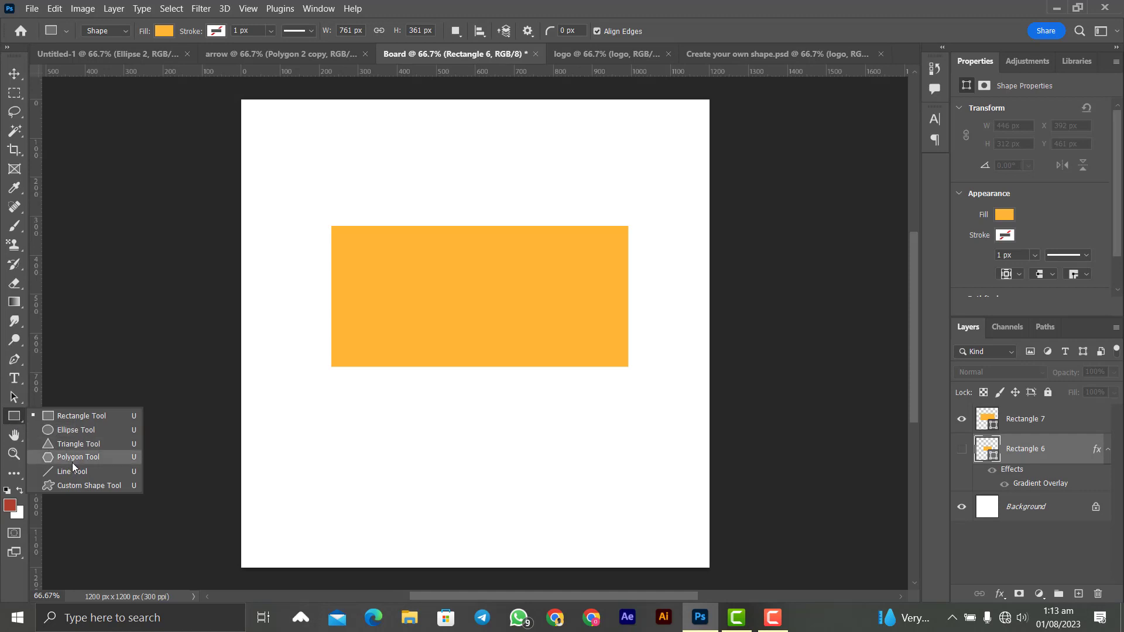
pyautogui.click(90, 449)
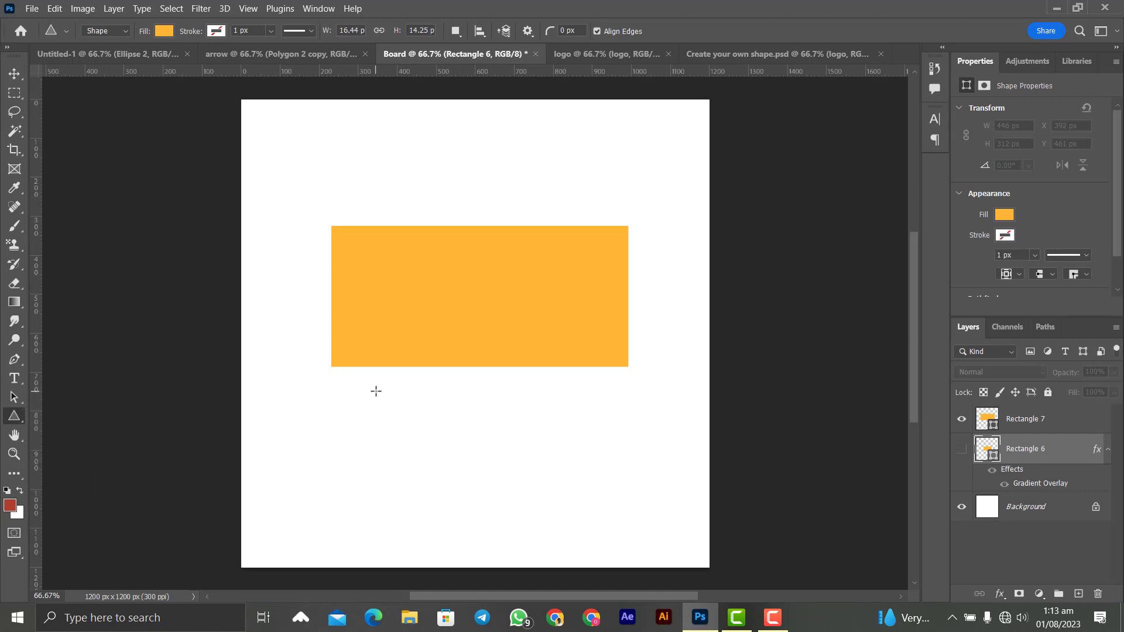
pyautogui.moveTo(375, 391); pyautogui.dragTo(440, 499)
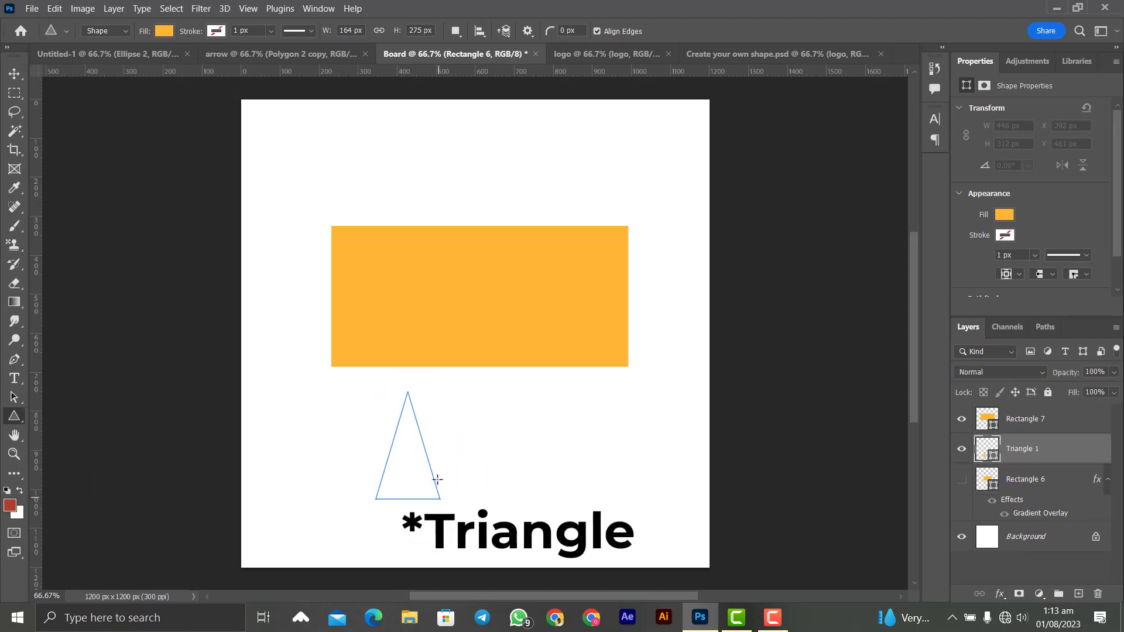
pyautogui.press('v')
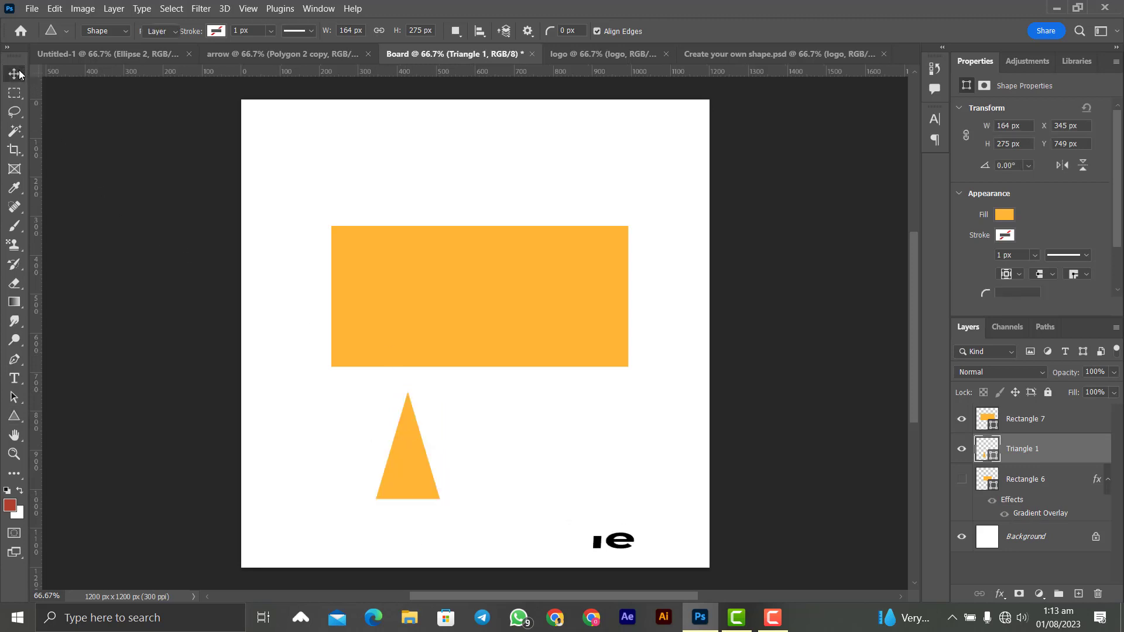
pyautogui.moveTo(421, 454); pyautogui.dragTo(480, 454)
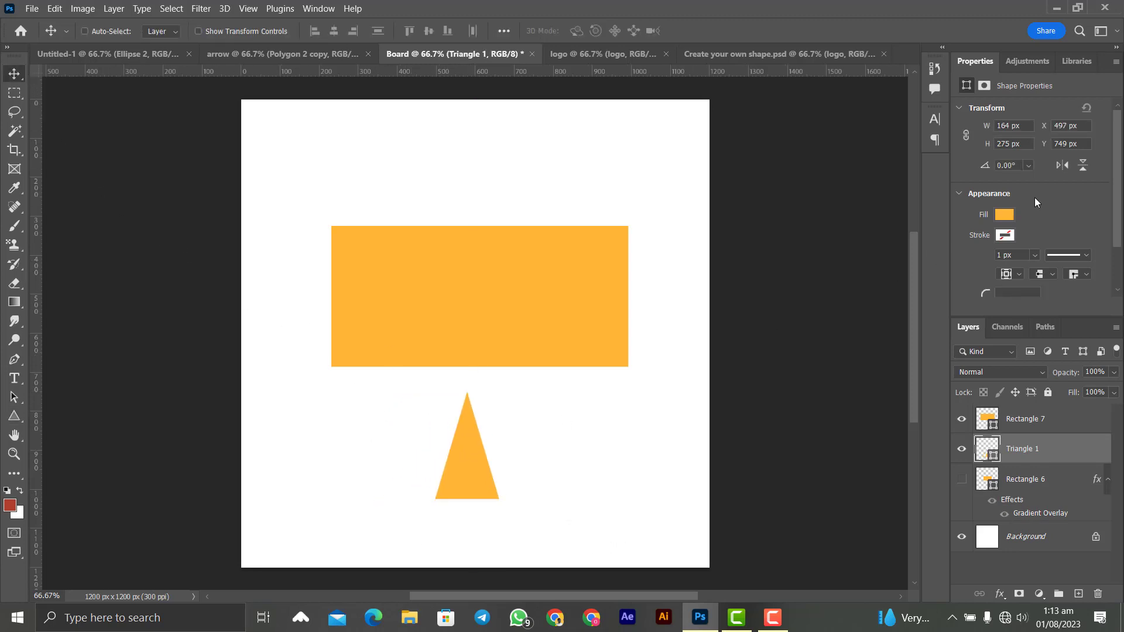
# Step: Flip the triangle vertically and place it overlapping the rectangle's lower edge near the right end as the bubble's tail
pyautogui.hotkey('ctrl', 't')
pyautogui.rightClick(479, 471)
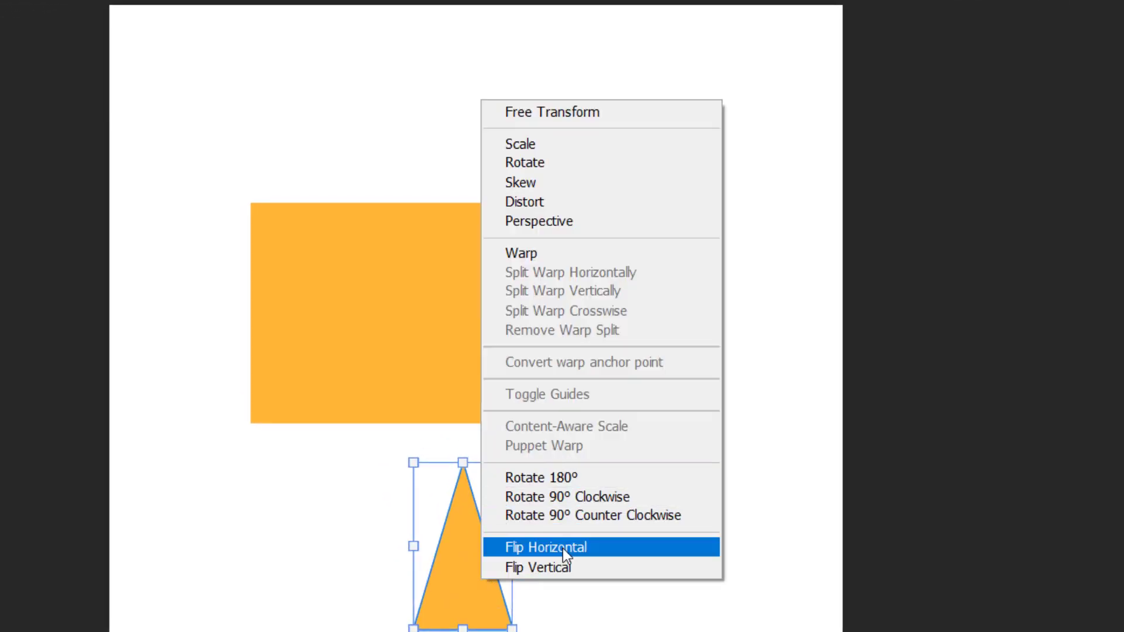
pyautogui.click(575, 571)
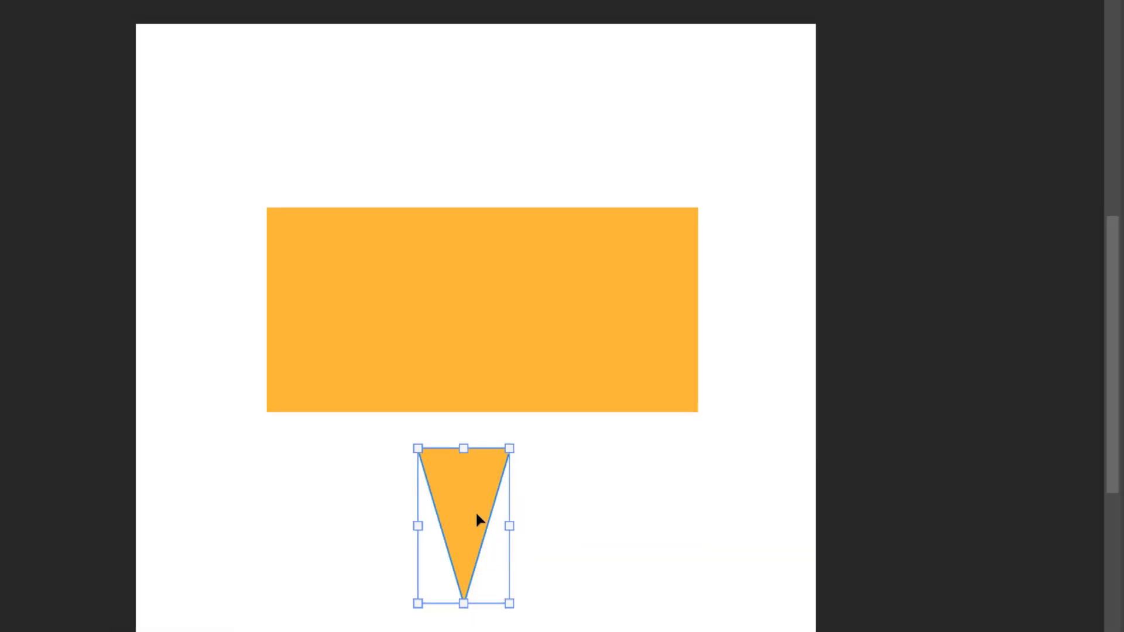
pyautogui.moveTo(479, 519); pyautogui.dragTo(614, 446)
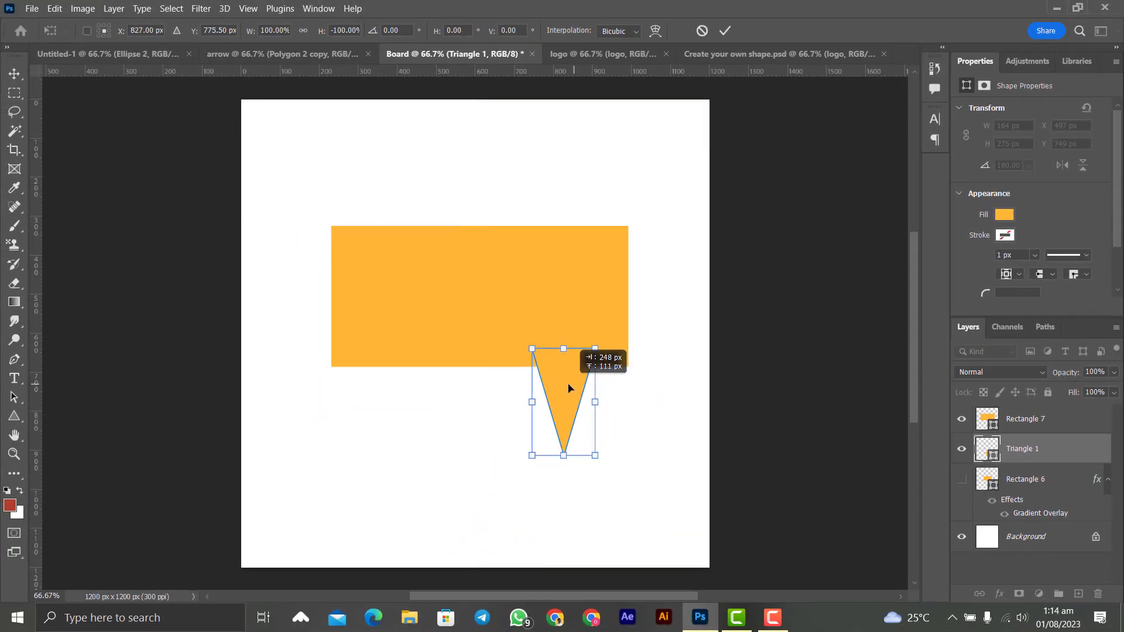
pyautogui.moveTo(569, 387); pyautogui.dragTo(582, 365)
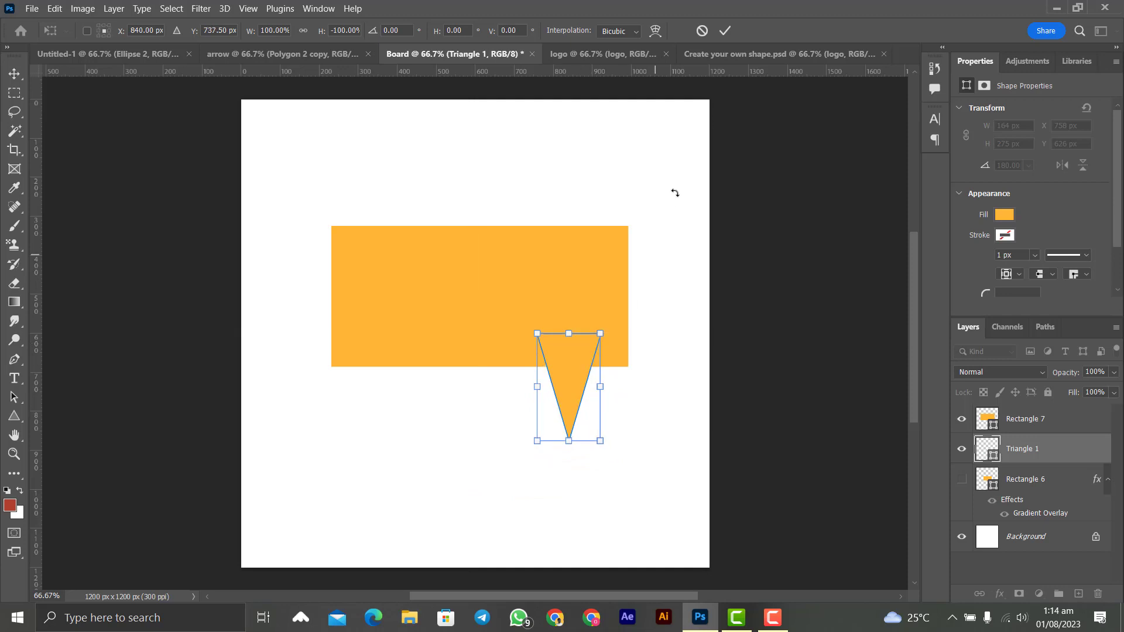
pyautogui.click(726, 31)
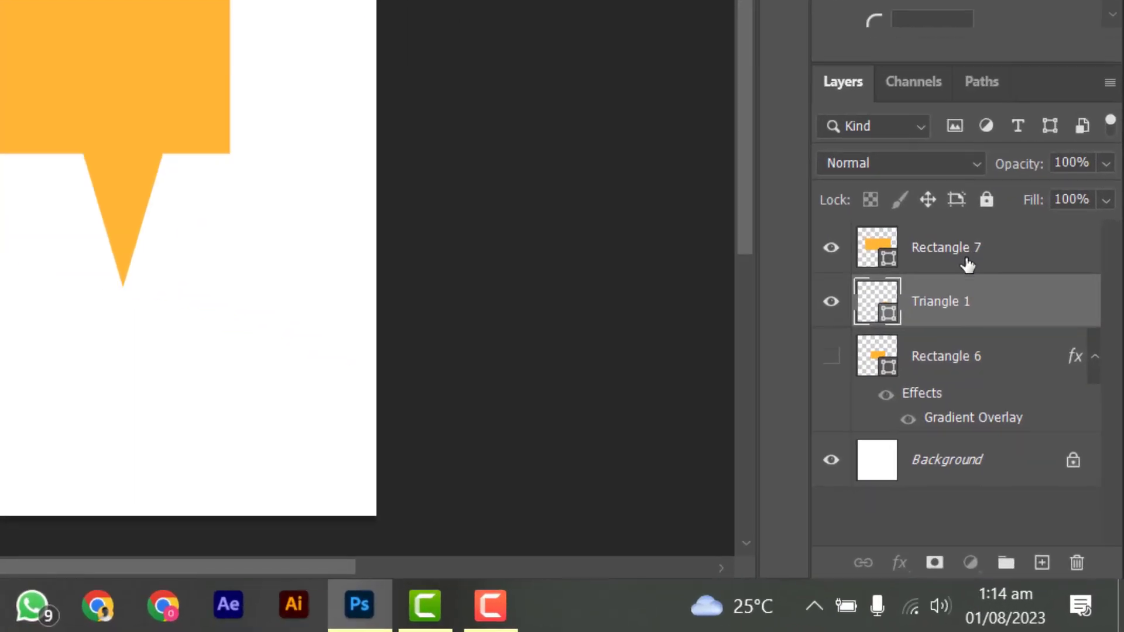
# Step: Merge the orange rectangle and the triangle into a single shape layer with Merge Shapes
pyautogui.click(1016, 419)
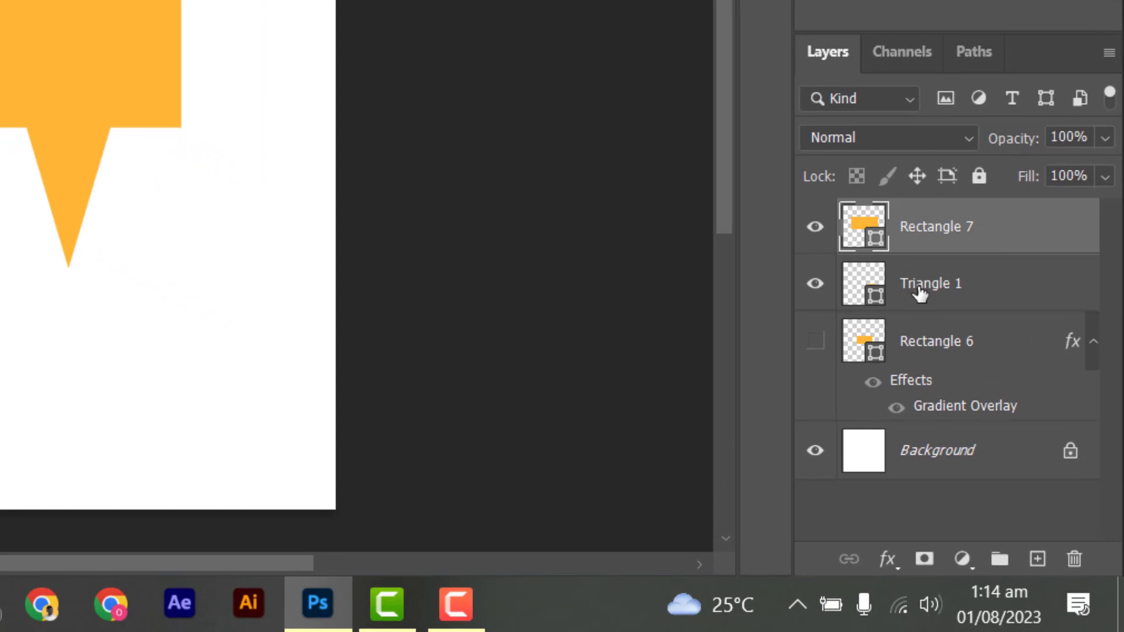
pyautogui.click(972, 293)
pyautogui.click(969, 240)
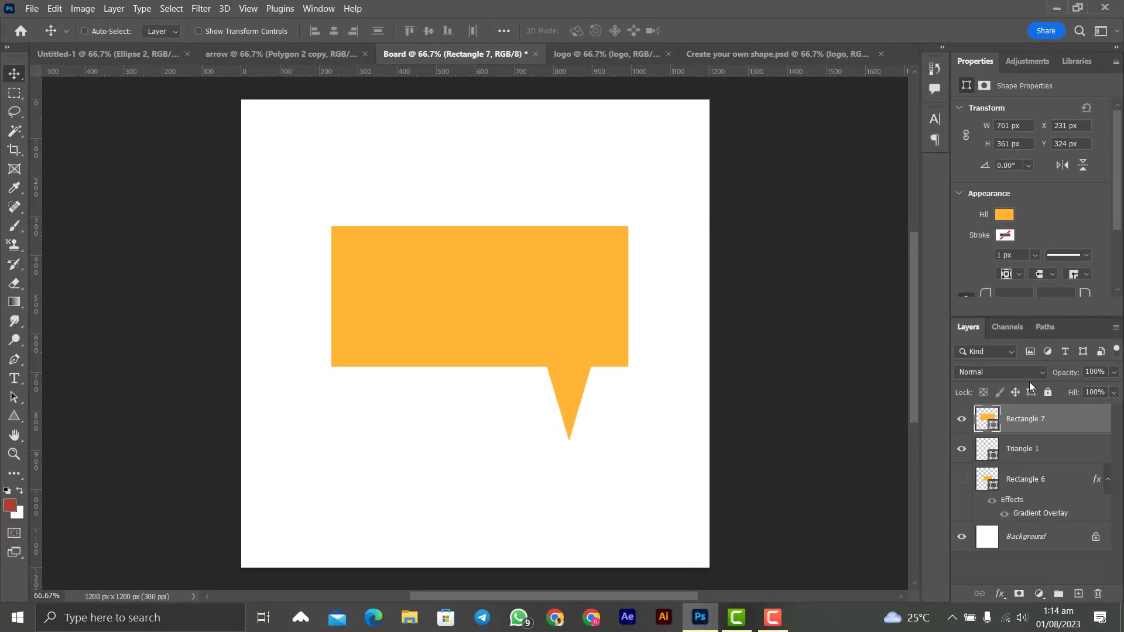
pyautogui.scroll(-3, 1012, 239)
pyautogui.scroll(3, 1013, 239)
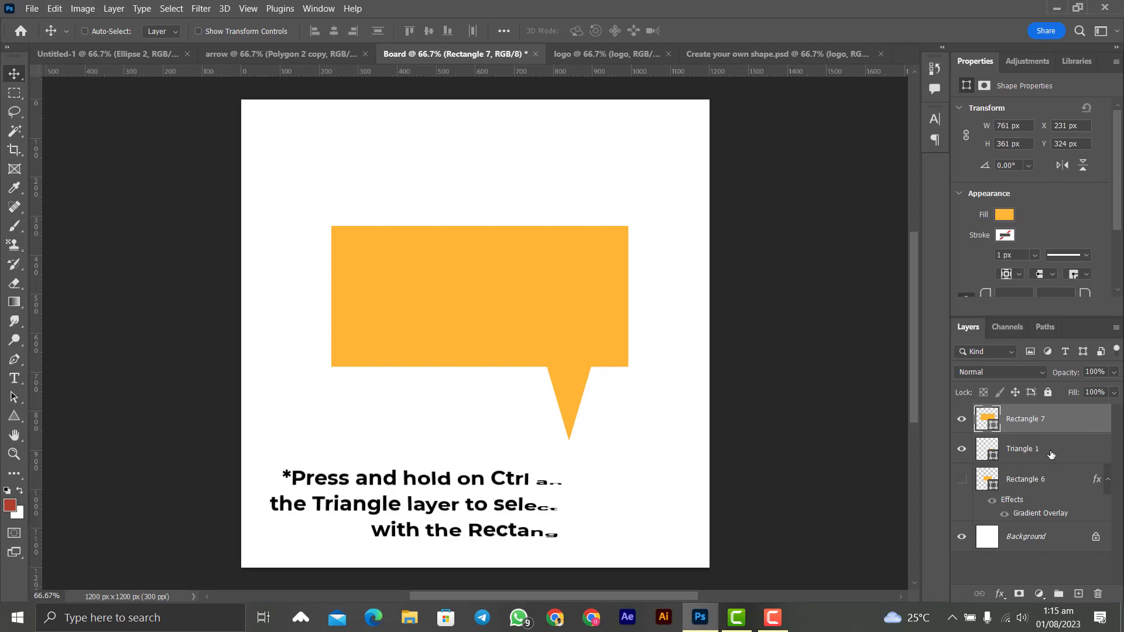
pyautogui.keyDown('ctrl'); pyautogui.click(1040, 448); pyautogui.keyUp('ctrl')
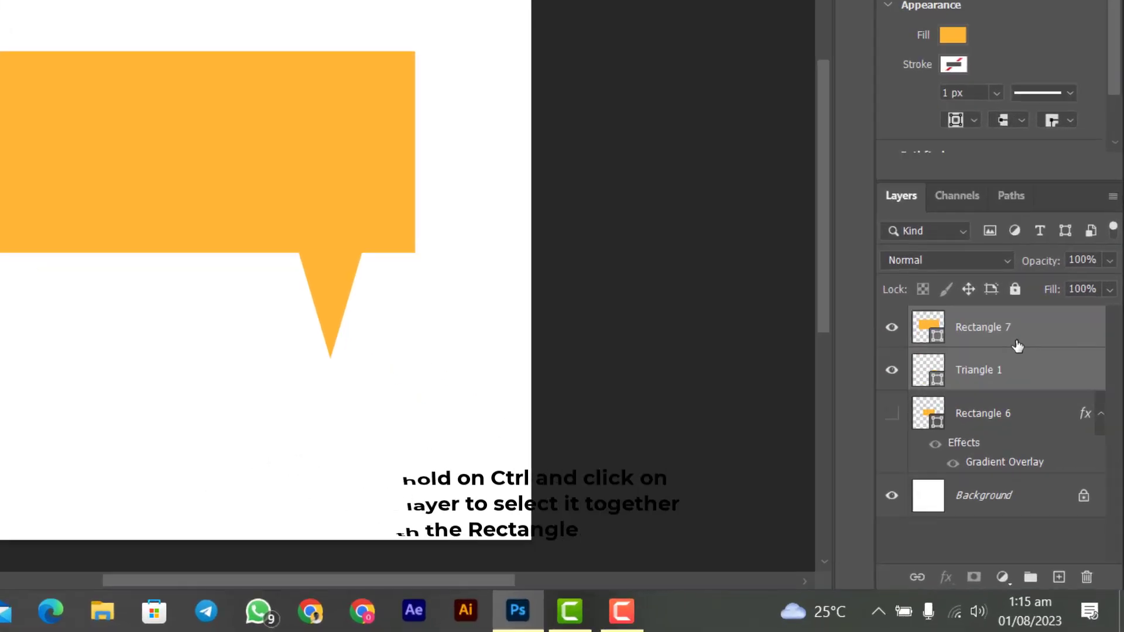
pyautogui.rightClick(1049, 432)
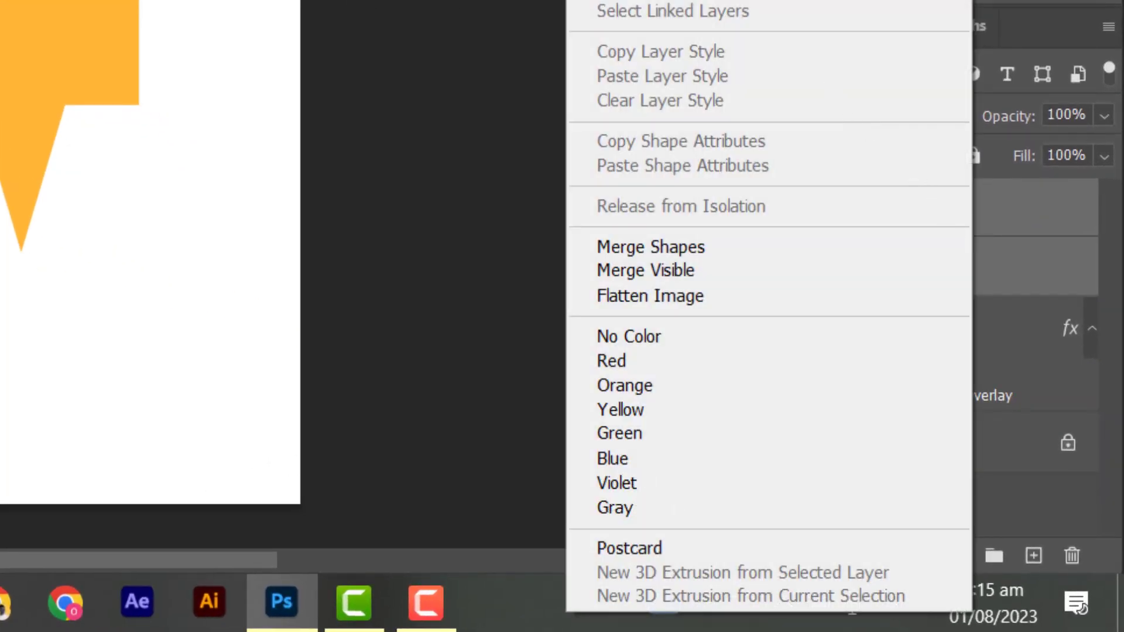
pyautogui.click(650, 247)
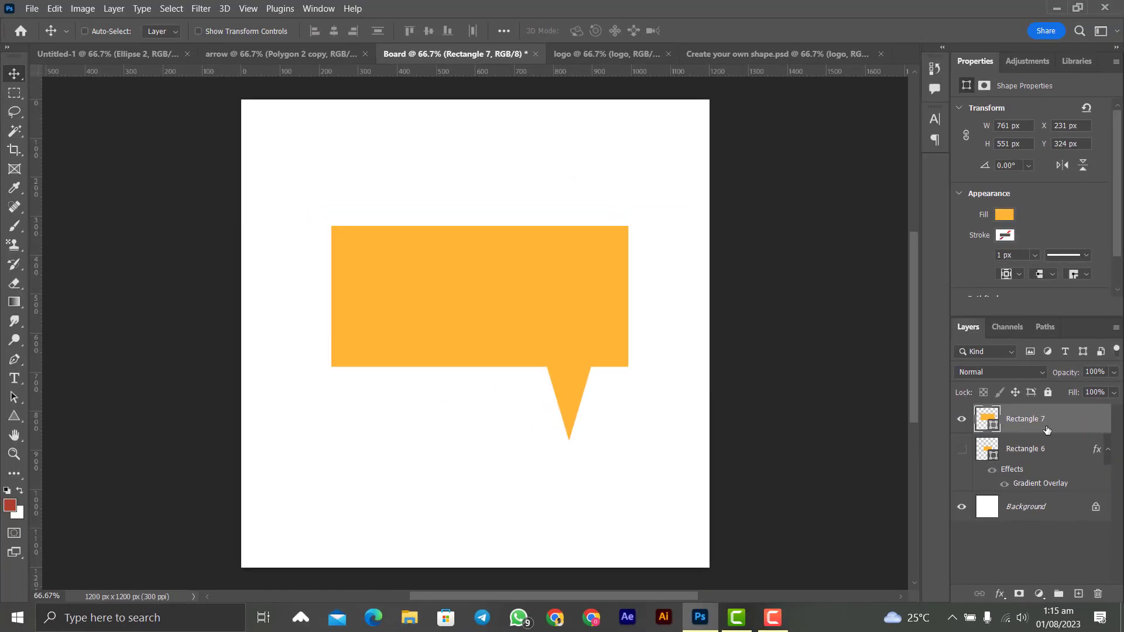
# Step: Move the merged speech bubble slightly right and up, and apply a blue Color Overlay at 100% opacity to it
pyautogui.moveTo(509, 316); pyautogui.dragTo(530, 324)
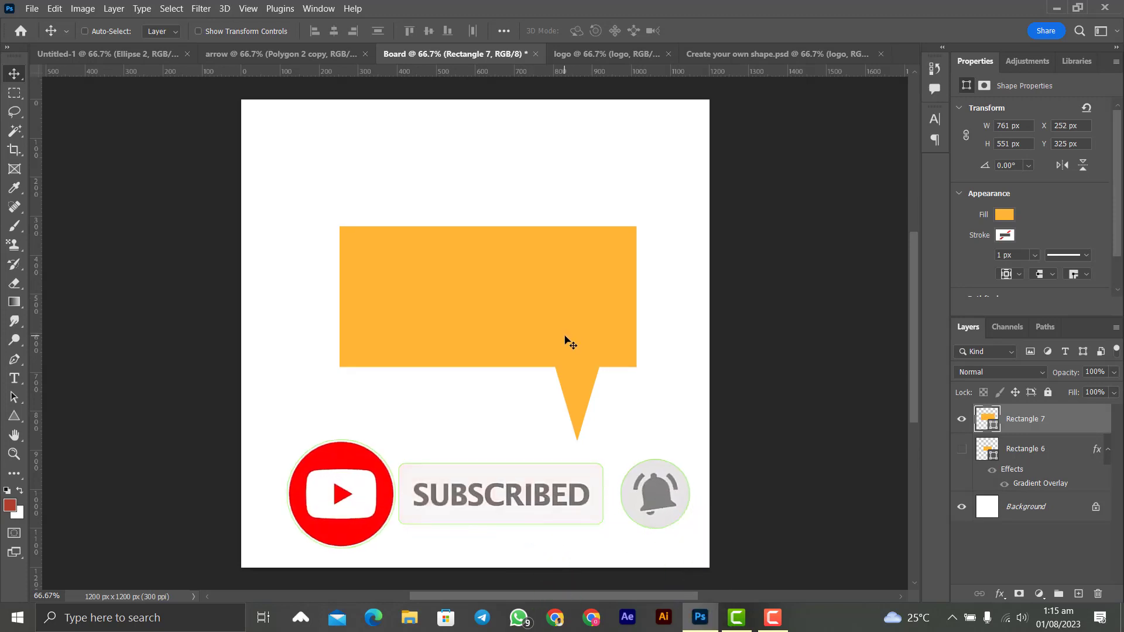
pyautogui.moveTo(535, 320); pyautogui.dragTo(535, 310)
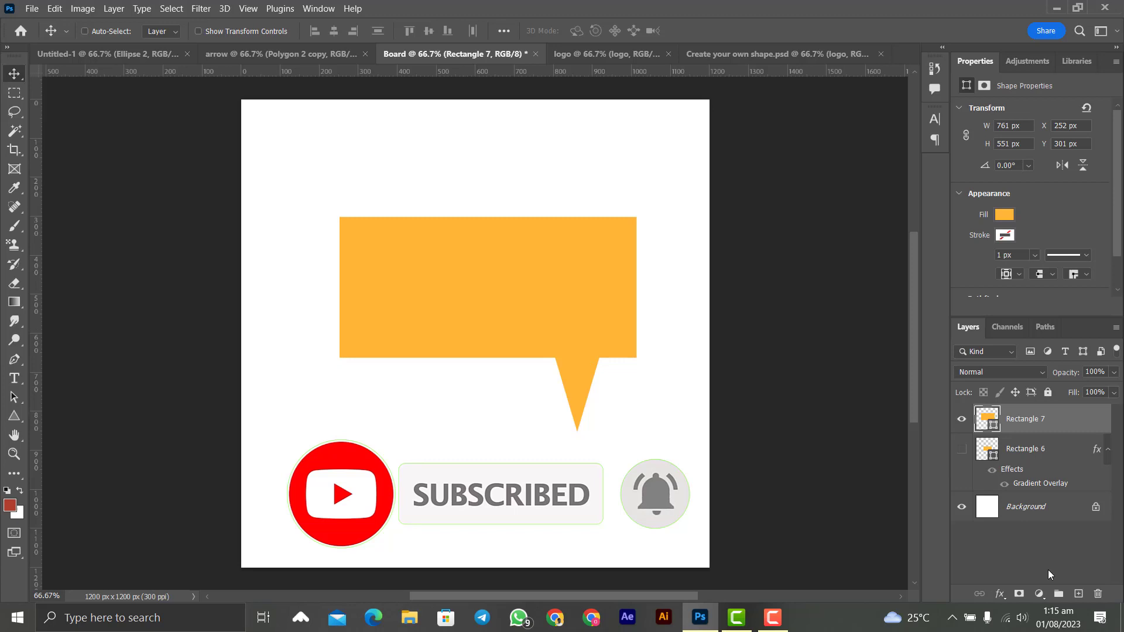
pyautogui.click(1000, 595)
pyautogui.click(1048, 537)
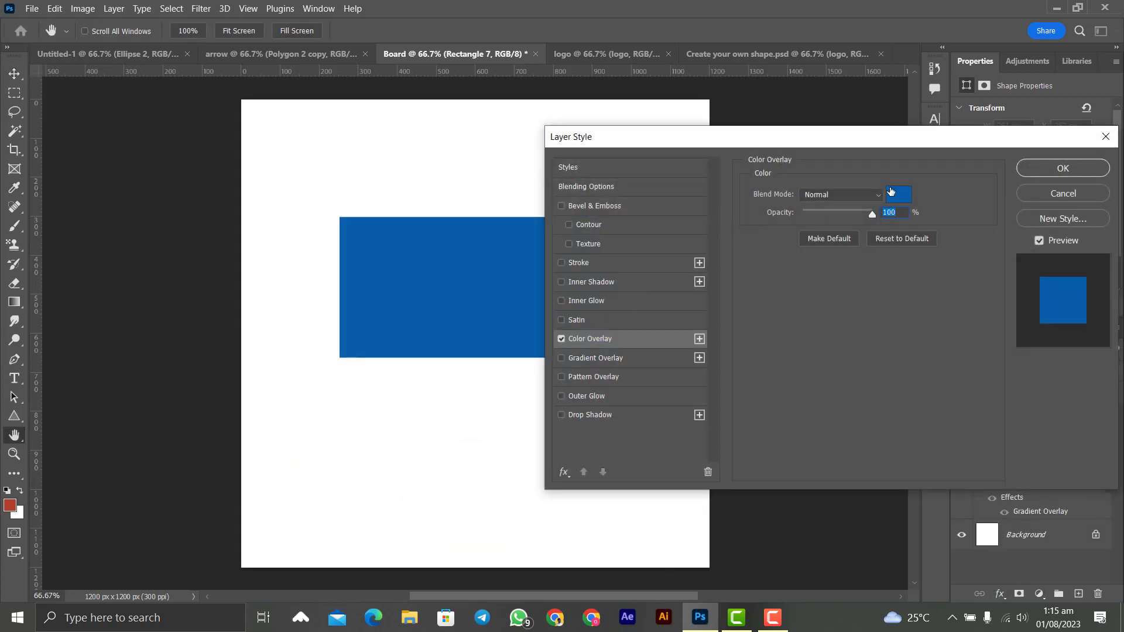
pyautogui.moveTo(854, 144); pyautogui.dragTo(959, 156)
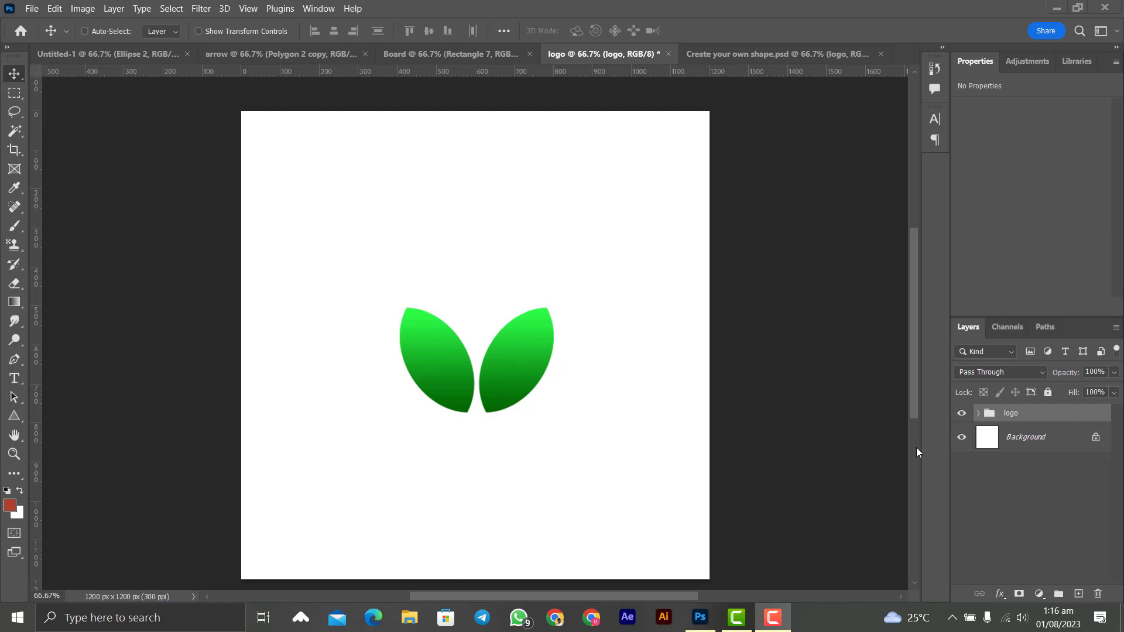
# Step: In the logo document, hide the logo group and draw a black circle about 479 px in diameter
pyautogui.click(962, 413)
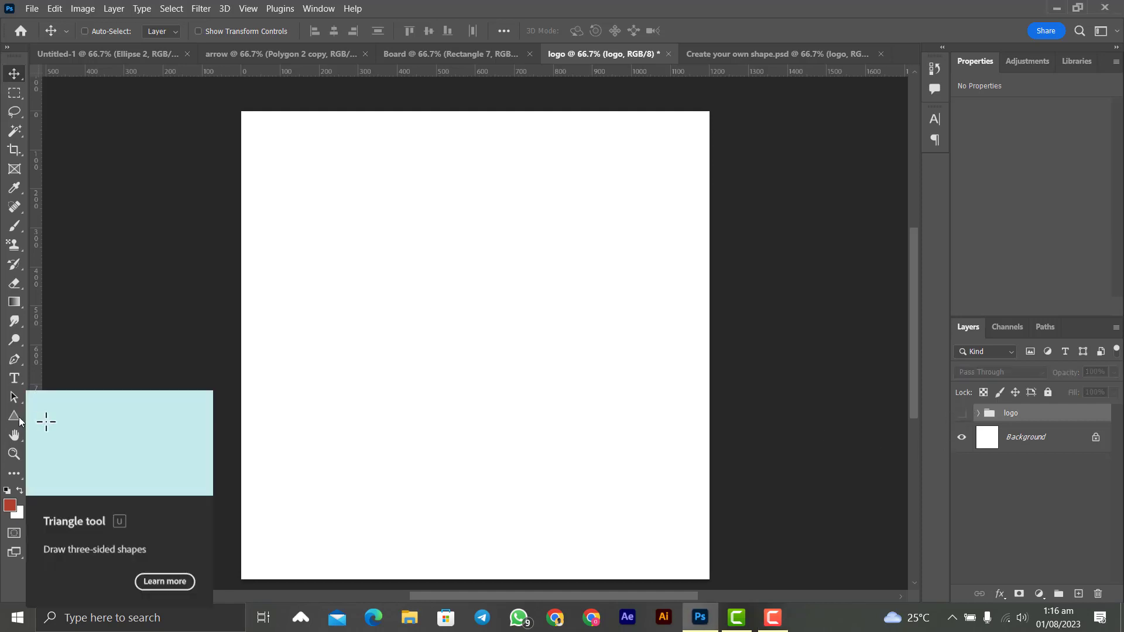
pyautogui.rightClick(17, 420)
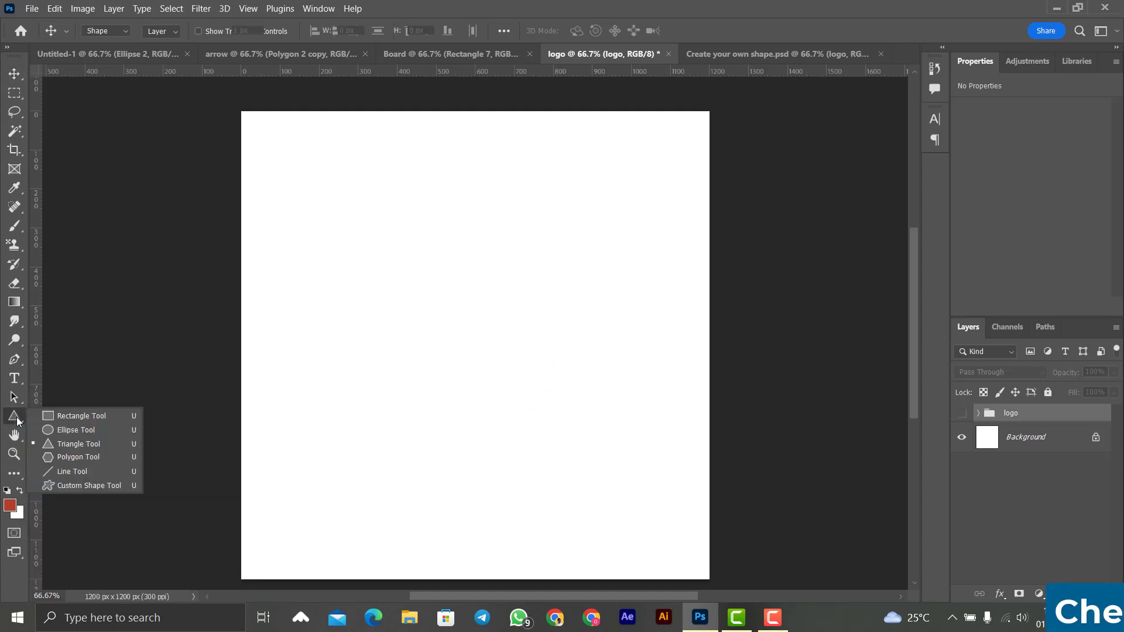
pyautogui.click(88, 429)
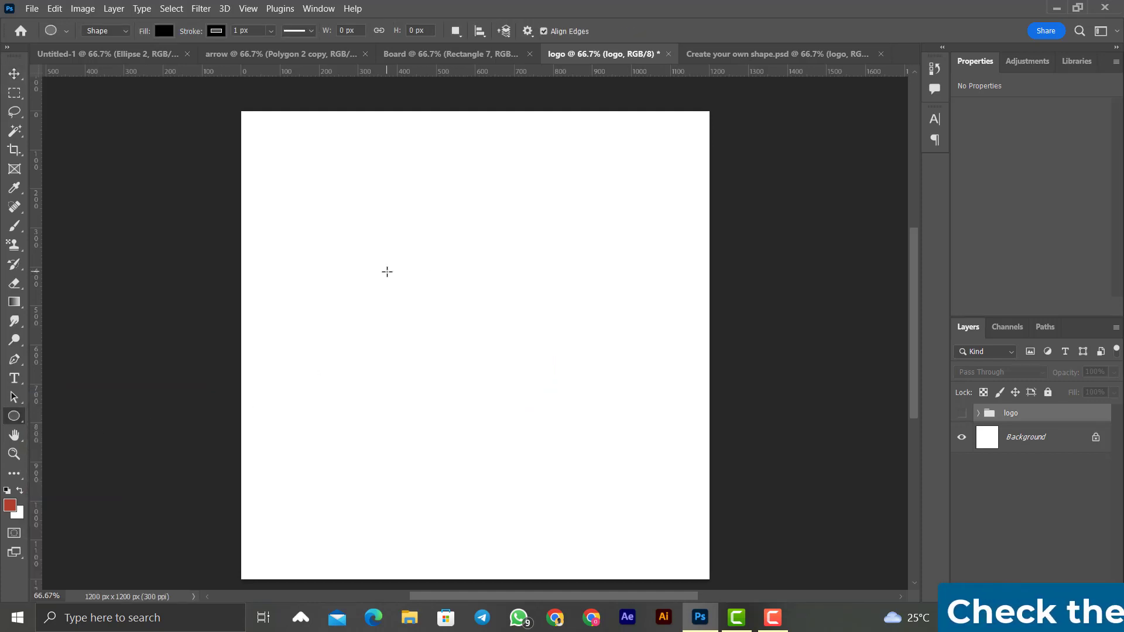
pyautogui.moveTo(378, 258); pyautogui.dragTo(419, 312)
pyautogui.moveTo(483, 427); pyautogui.dragTo(564, 515)
# Step: Move the black circle to the left and duplicate it to the right so that the two circles overlap by half
pyautogui.press('v')
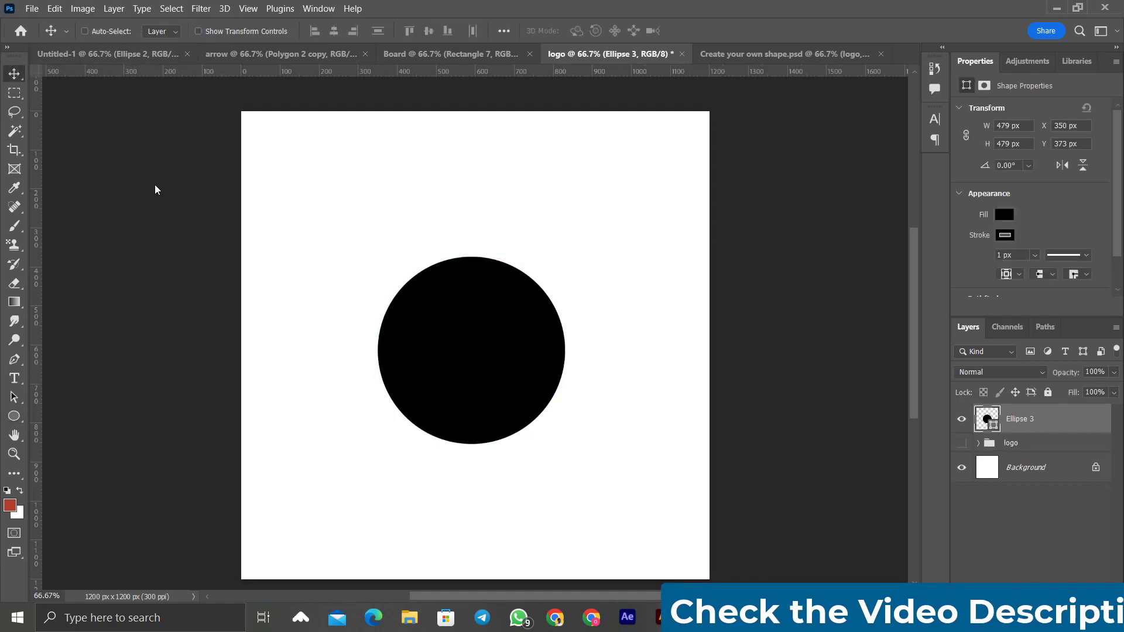
pyautogui.moveTo(502, 374); pyautogui.dragTo(445, 369)
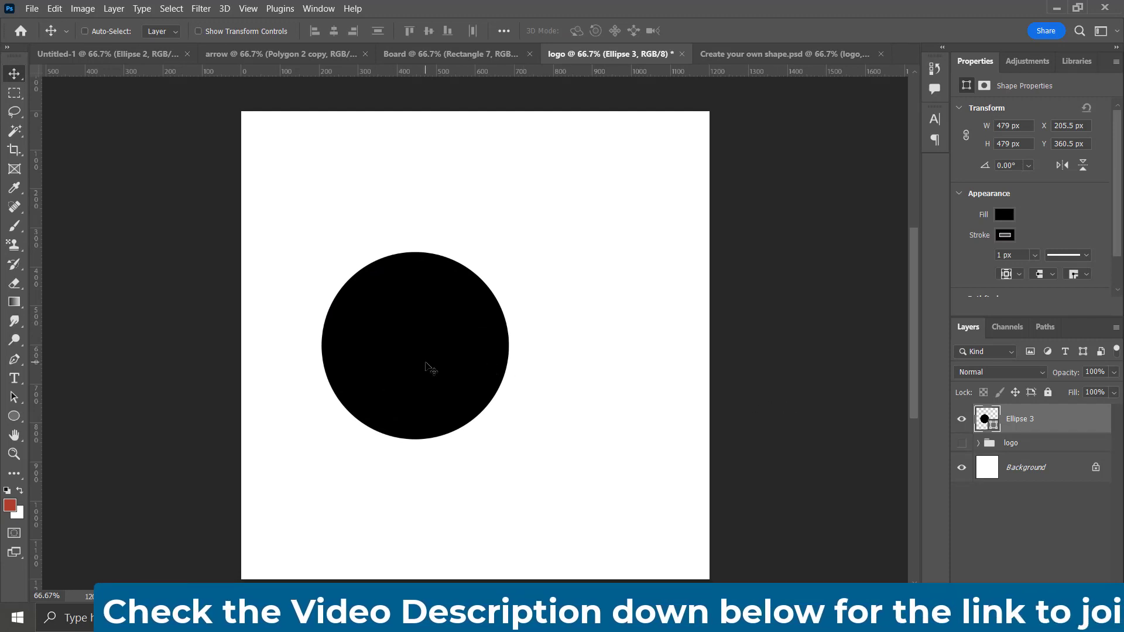
pyautogui.moveTo(431, 368); pyautogui.dragTo(525, 368)
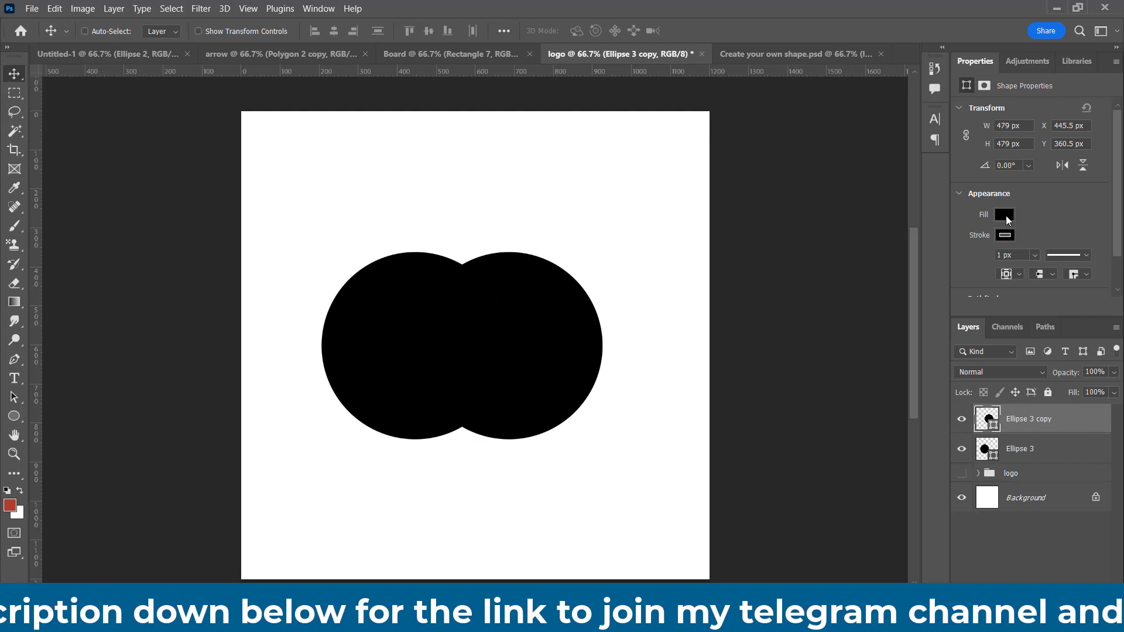
# Step: Remove the stroke from both overlapping circles
pyautogui.click(1008, 236)
pyautogui.click(929, 265)
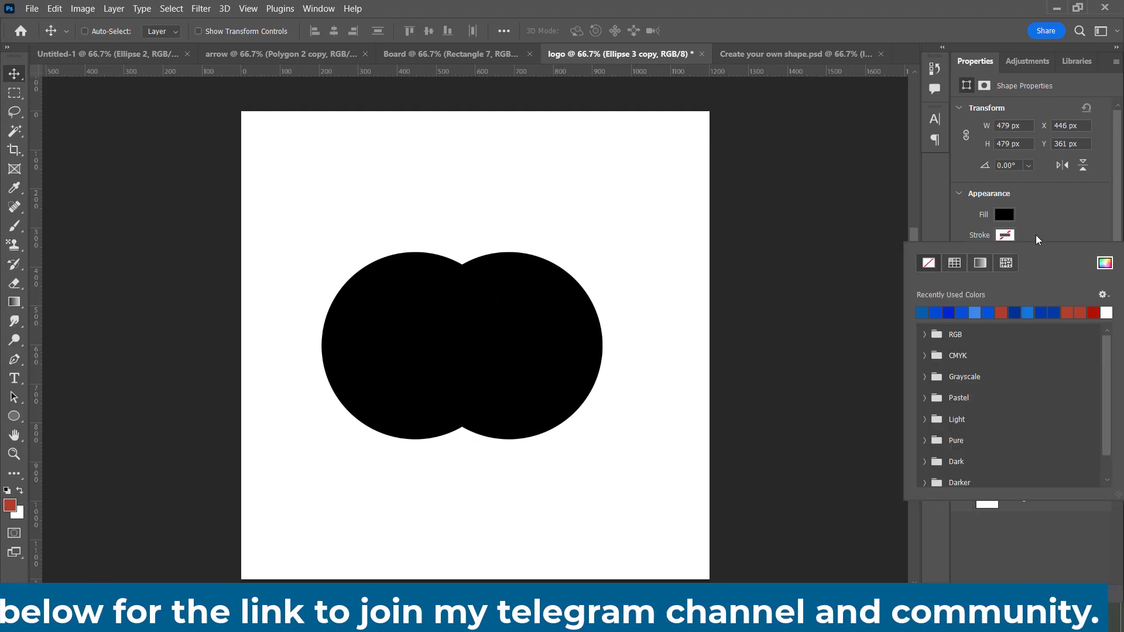
pyautogui.click(1029, 448)
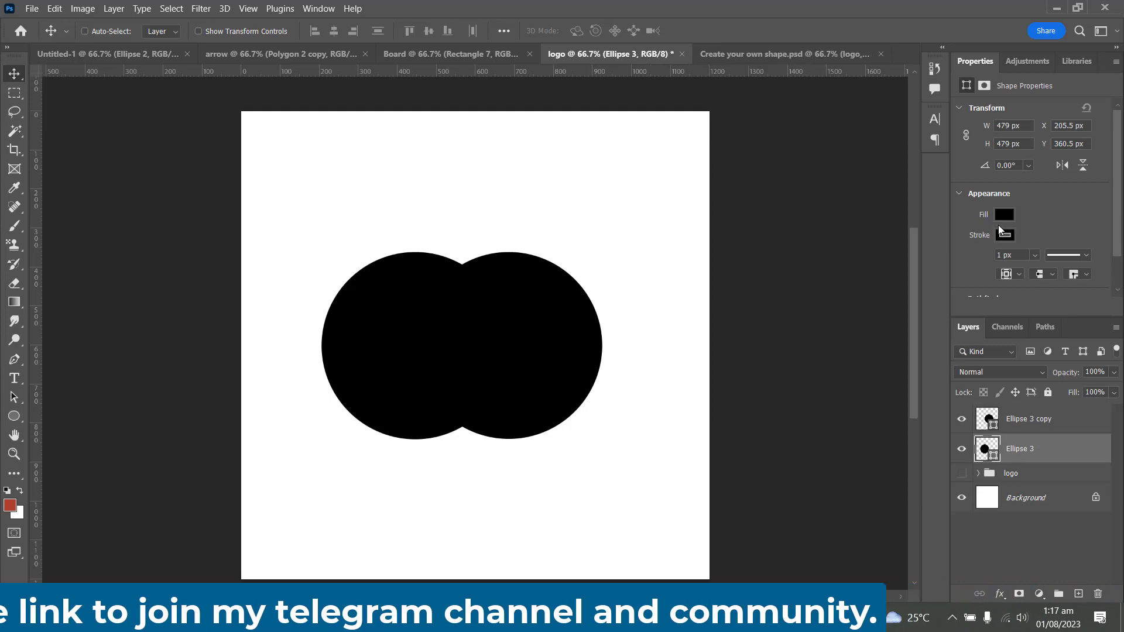
pyautogui.click(1007, 236)
pyautogui.click(929, 263)
pyautogui.click(1046, 228)
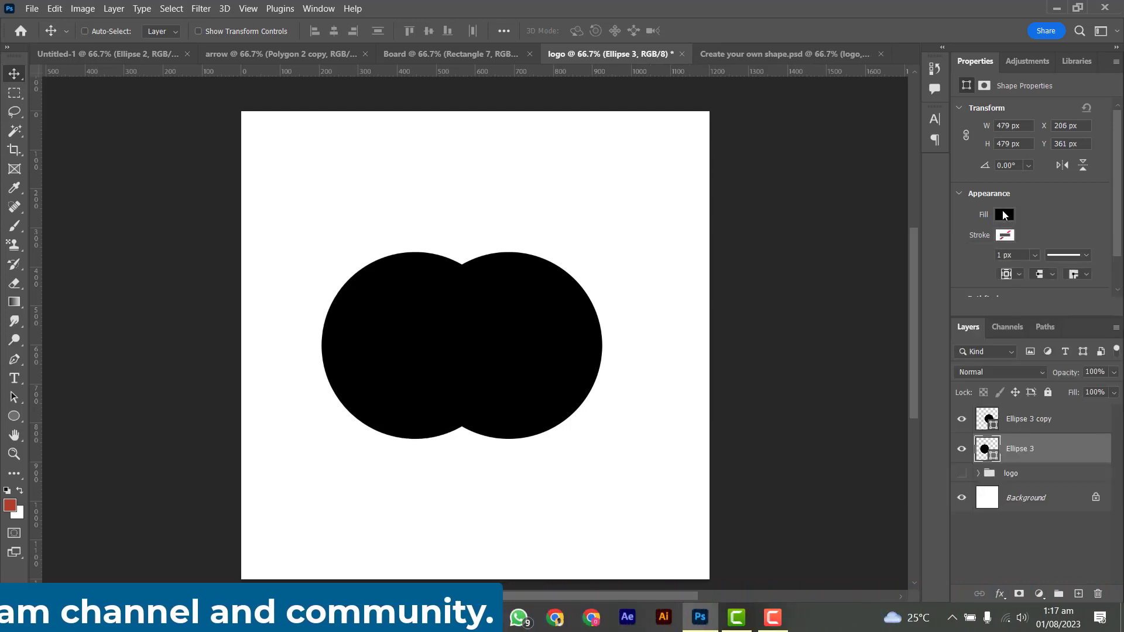
# Step: Fill the left circle with the most recently used blue
pyautogui.click(1004, 215)
pyautogui.click(923, 292)
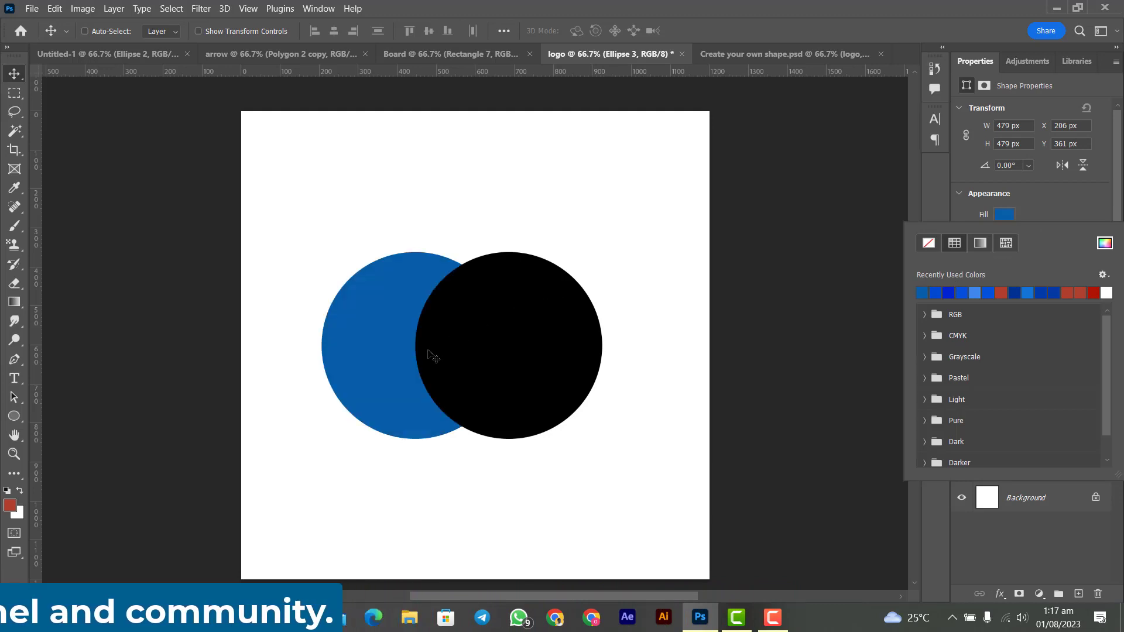
pyautogui.click(1019, 498)
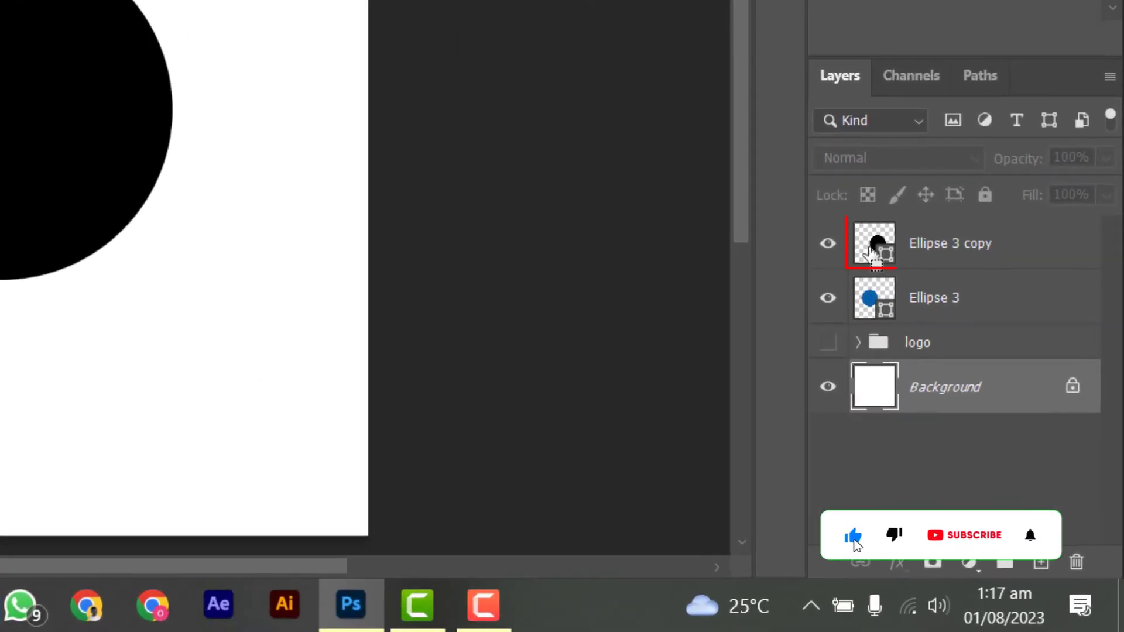
# Step: Select everything outside the black circle and rasterize the blue circle's layer
pyautogui.keyDown('ctrl'); pyautogui.click(871, 251); pyautogui.keyUp('ctrl')
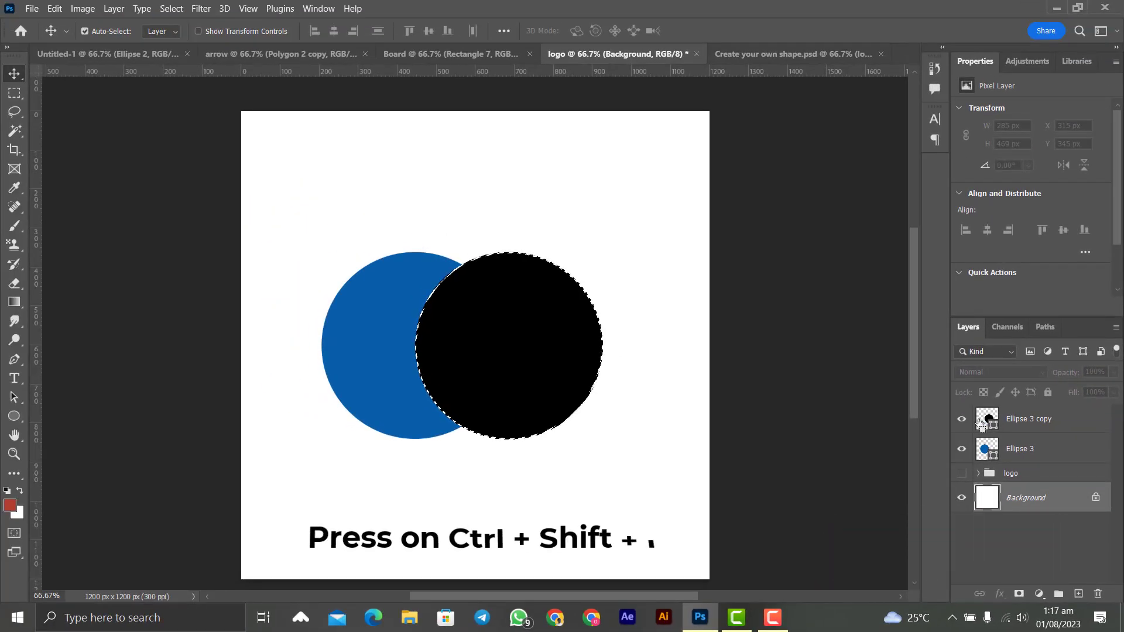
pyautogui.hotkey('ctrl', 'shift', 'i')
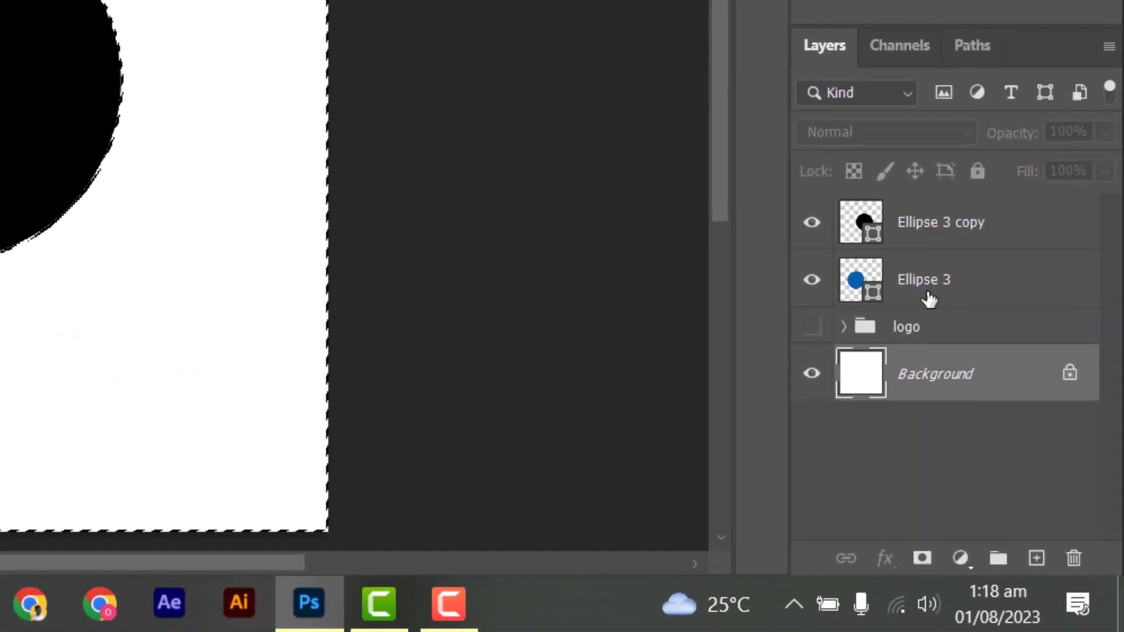
pyautogui.click(980, 369)
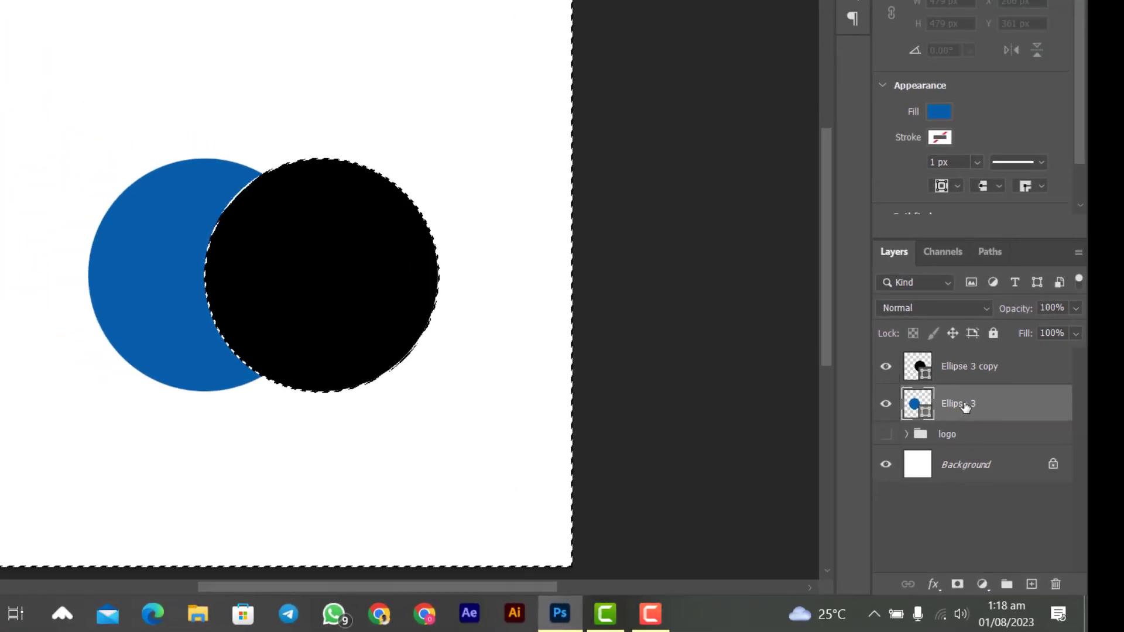
pyautogui.rightClick(966, 407)
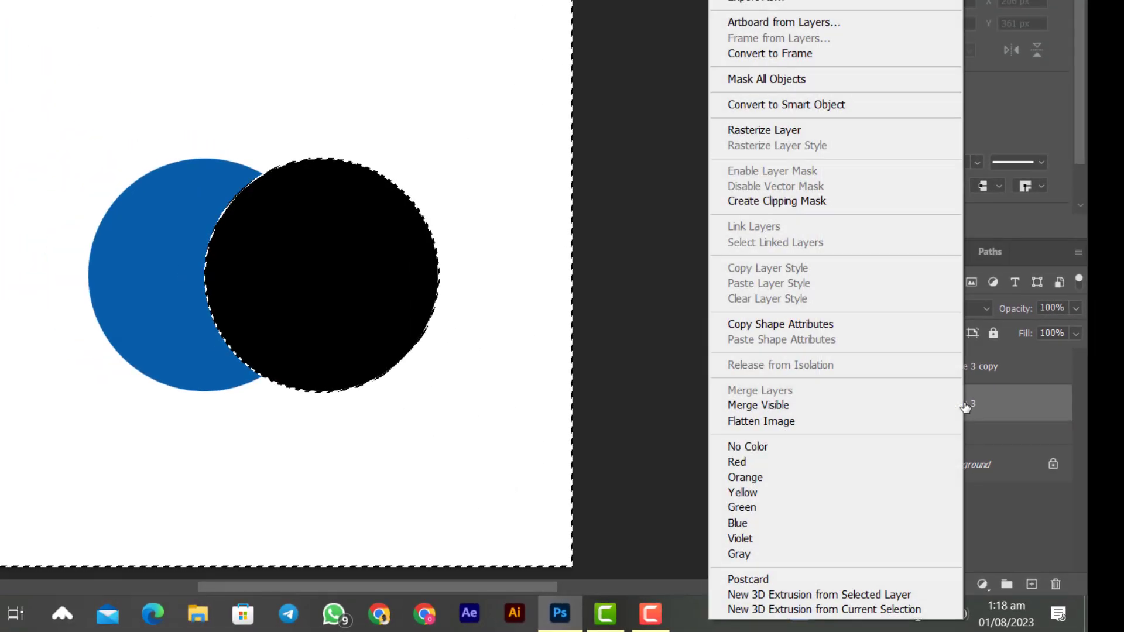
pyautogui.click(788, 139)
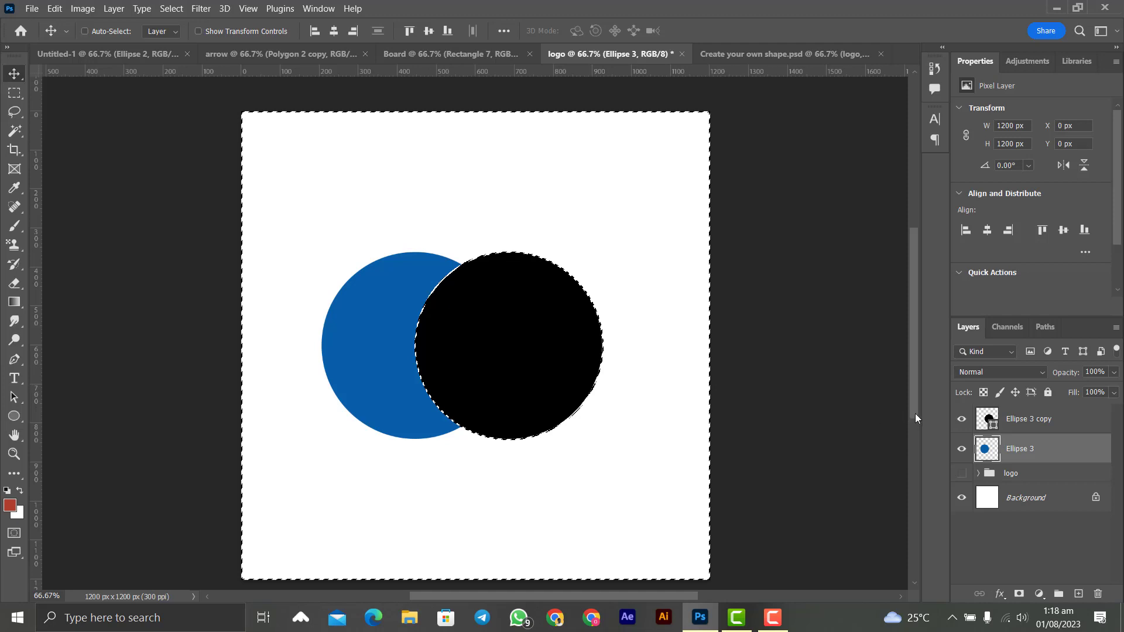
# Step: Erase the part of the blue circle lying outside the black circle, and delete the black circle's layer
pyautogui.press('e')
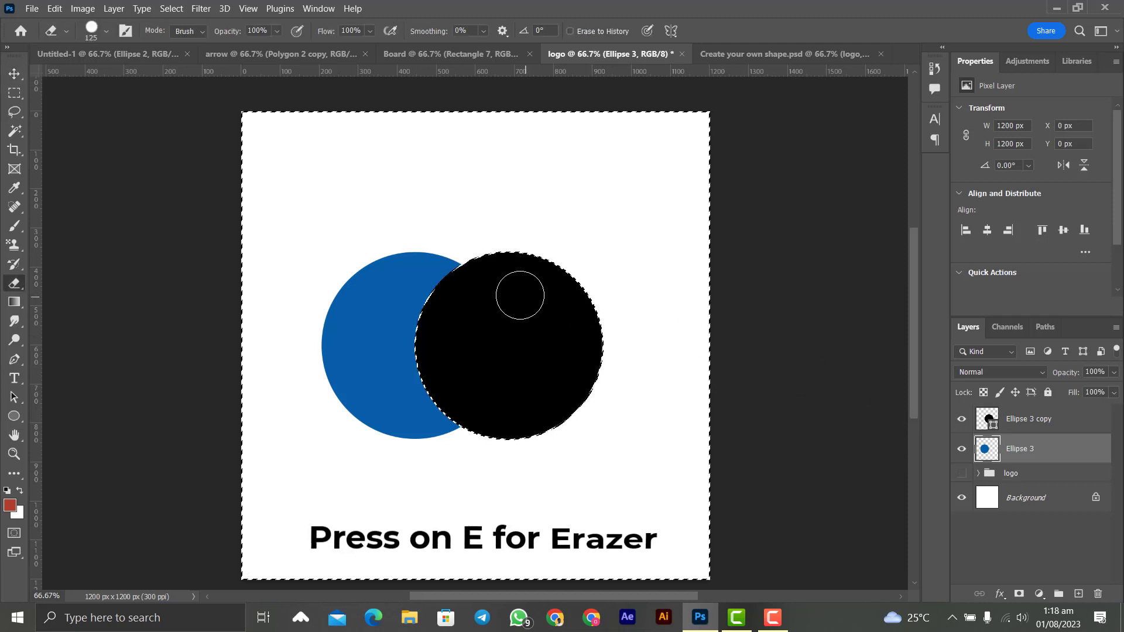
pyautogui.moveTo(465, 243)
pyautogui.mouseDown()
pyautogui.moveTo(366, 307)
pyautogui.moveTo(392, 288)
pyautogui.moveTo(420, 312)
pyautogui.moveTo(327, 310)
pyautogui.moveTo(334, 245)
pyautogui.moveTo(421, 244)
pyautogui.moveTo(299, 361)
pyautogui.moveTo(360, 327)
pyautogui.moveTo(446, 339)
pyautogui.moveTo(448, 432)
pyautogui.moveTo(463, 423)
pyautogui.moveTo(389, 434)
pyautogui.moveTo(323, 418)
pyautogui.moveTo(375, 402)
pyautogui.moveTo(446, 434)
pyautogui.mouseUp()
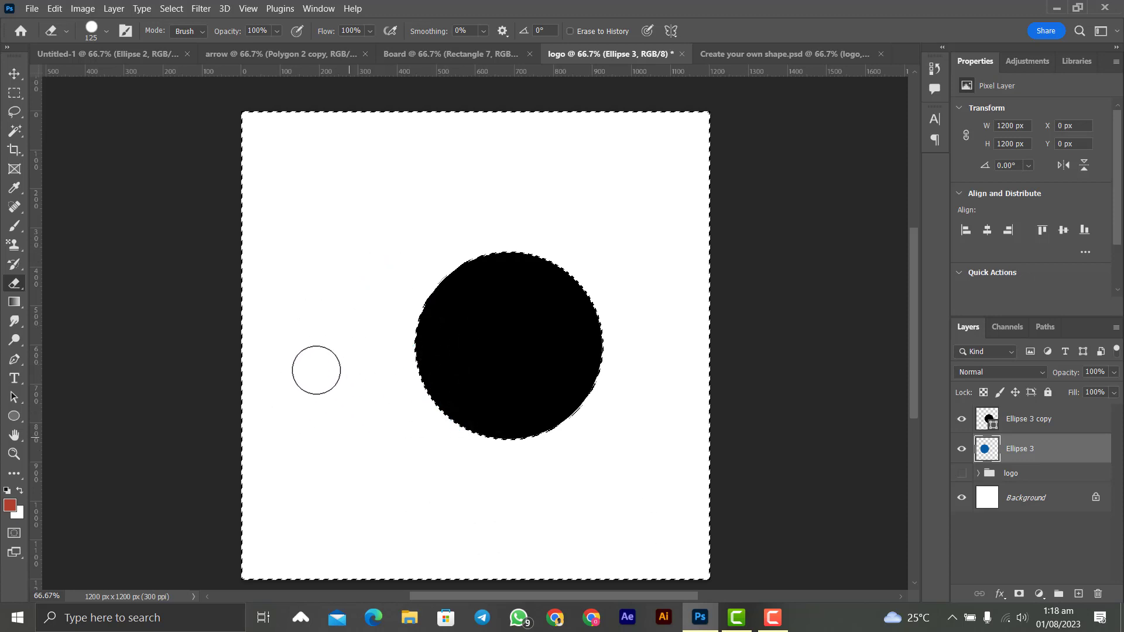
pyautogui.press('v')
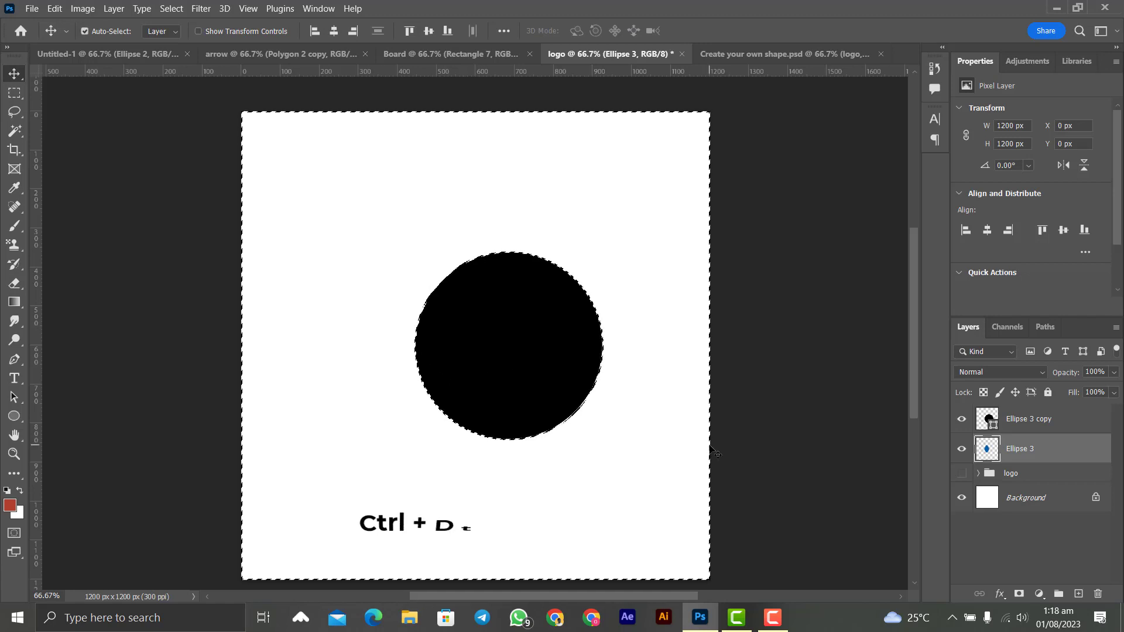
pyautogui.hotkey('ctrl', 'd')
pyautogui.click(1036, 424)
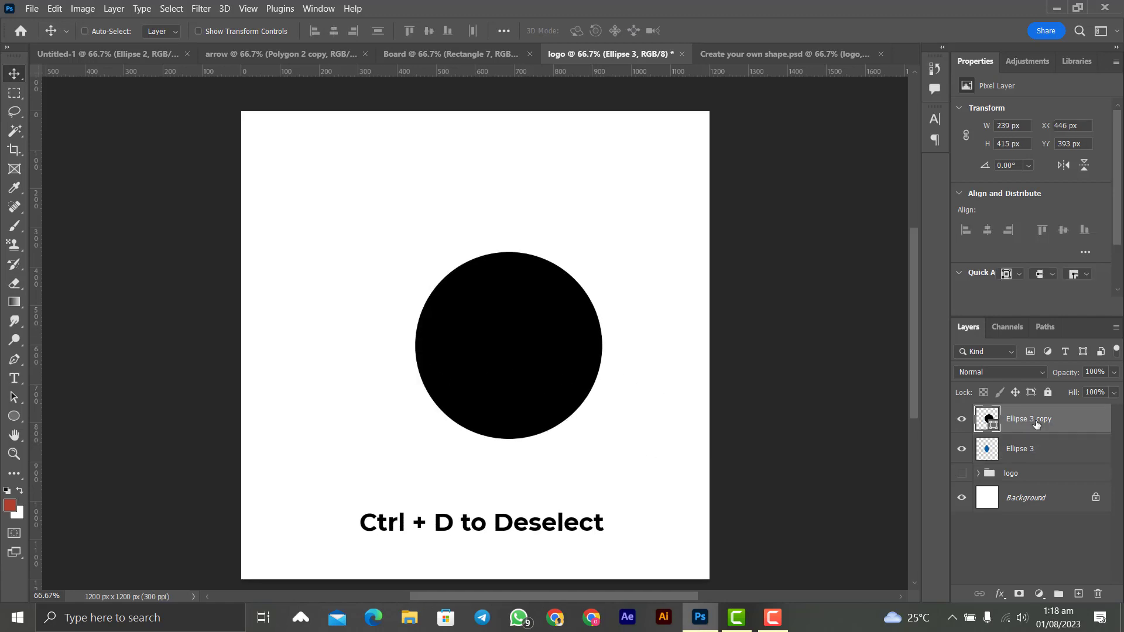
pyautogui.press('Delete')
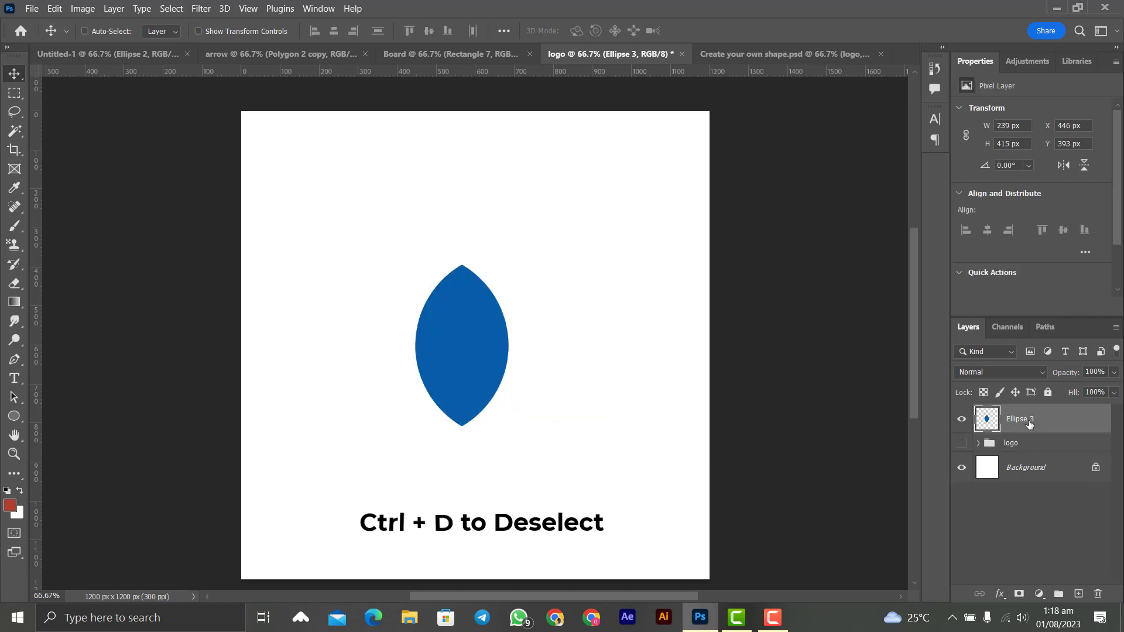
# Step: Move the blue leaf shape to the right and rotate it about 30° clockwise
pyautogui.rightClick(483, 355)
pyautogui.click(493, 366)
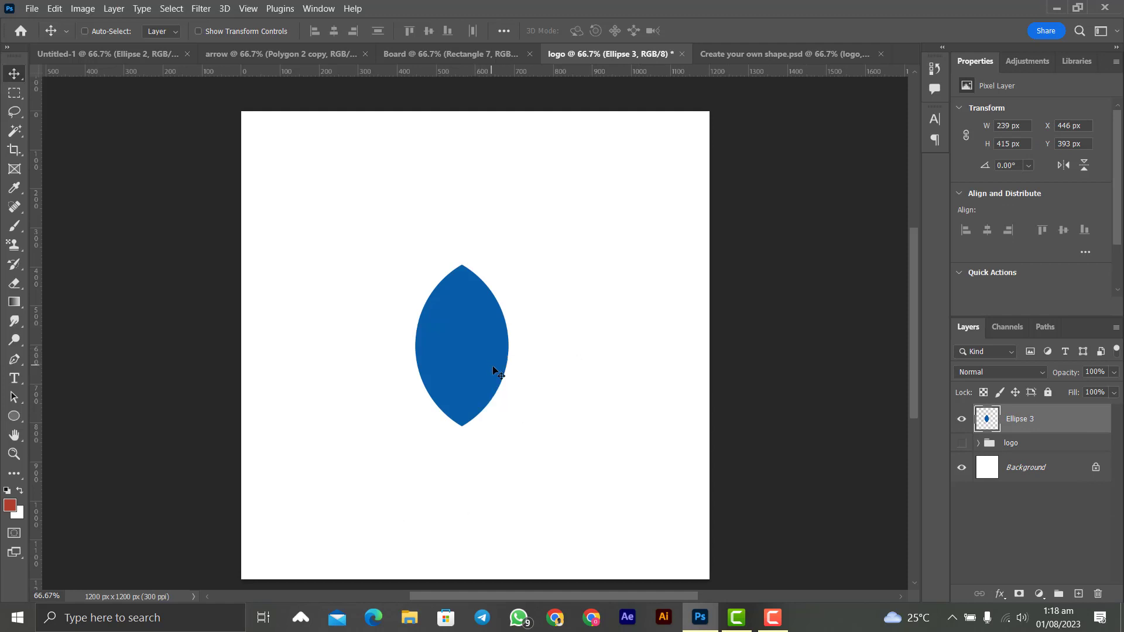
pyautogui.moveTo(493, 365)
pyautogui.mouseDown()
pyautogui.moveTo(564, 347)
pyautogui.moveTo(502, 353)
pyautogui.mouseUp()
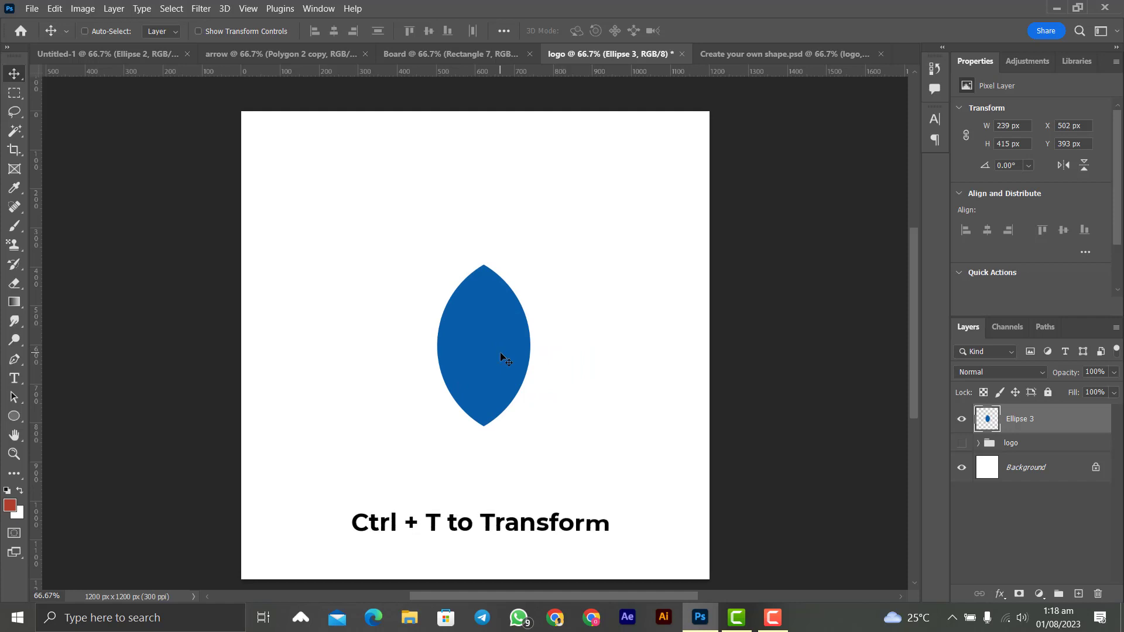
pyautogui.press('ctrl')
pyautogui.hotkey('ctrl', 't')
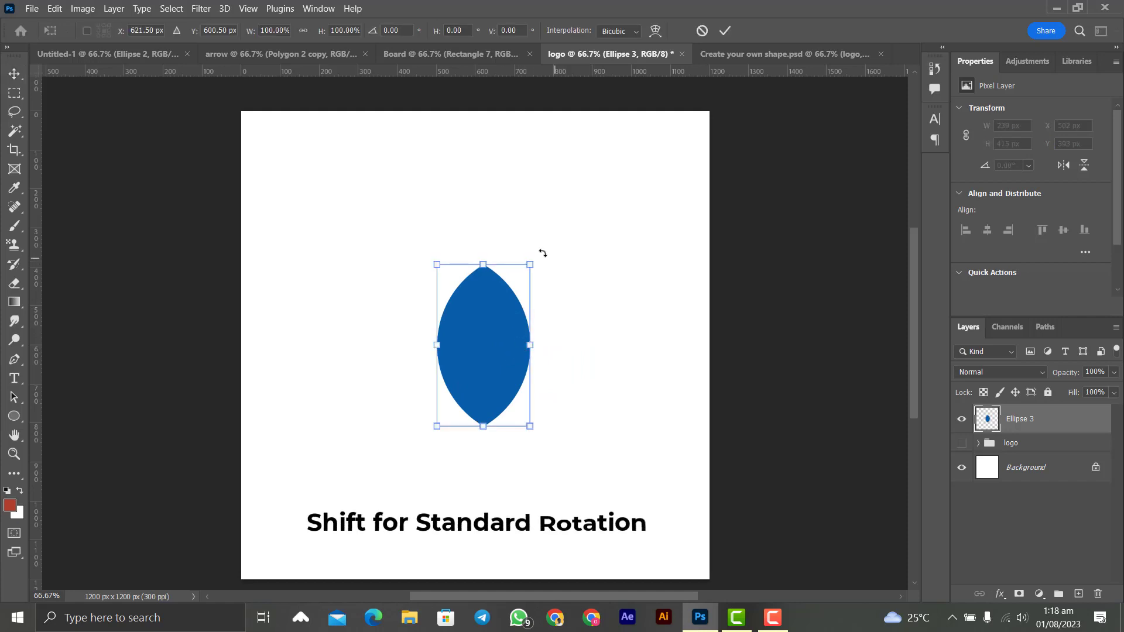
pyautogui.moveTo(543, 252); pyautogui.dragTo(574, 307)
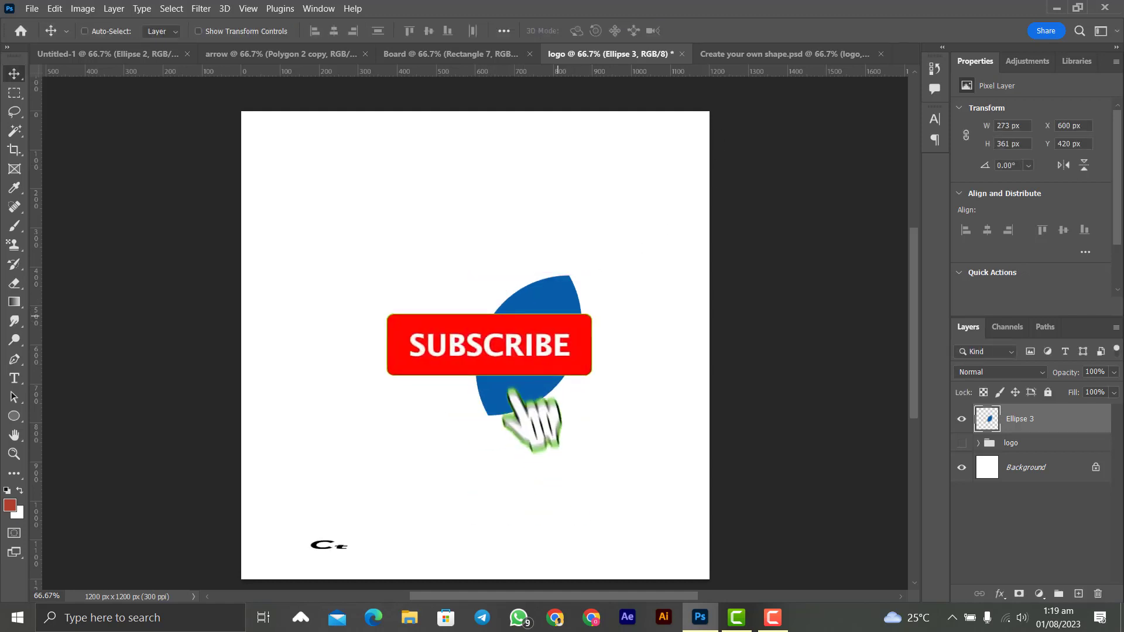
# Step: Place a horizontally flipped copy of the leaf to the left of the original, leaving a narrow gap between them
pyautogui.hotkey('ctrl', 'j')
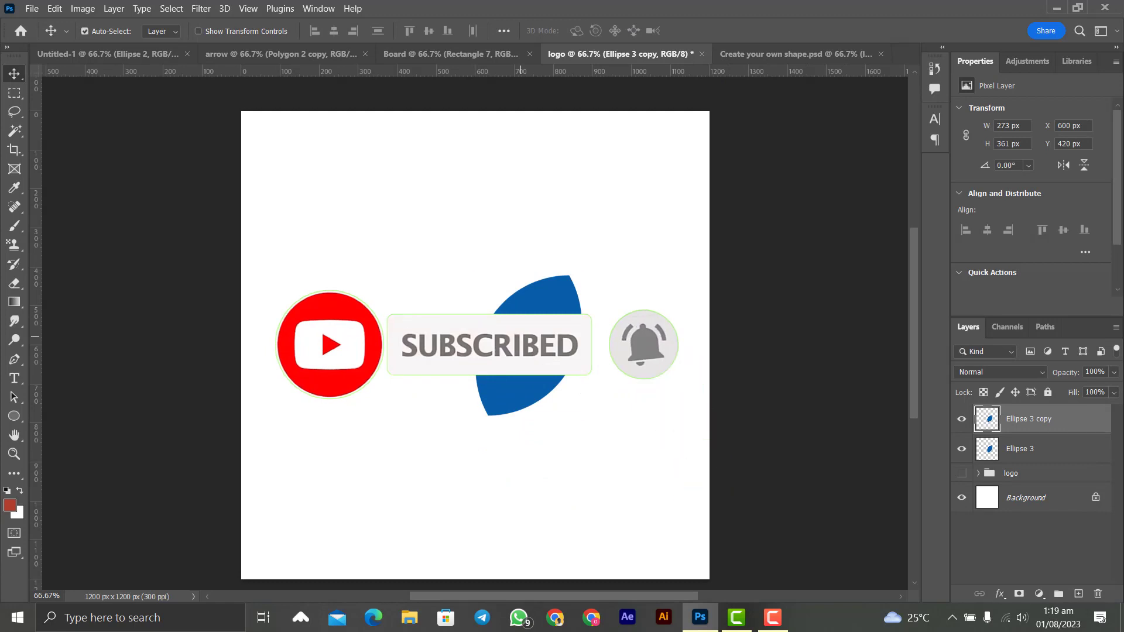
pyautogui.hotkey('ctrl', 't')
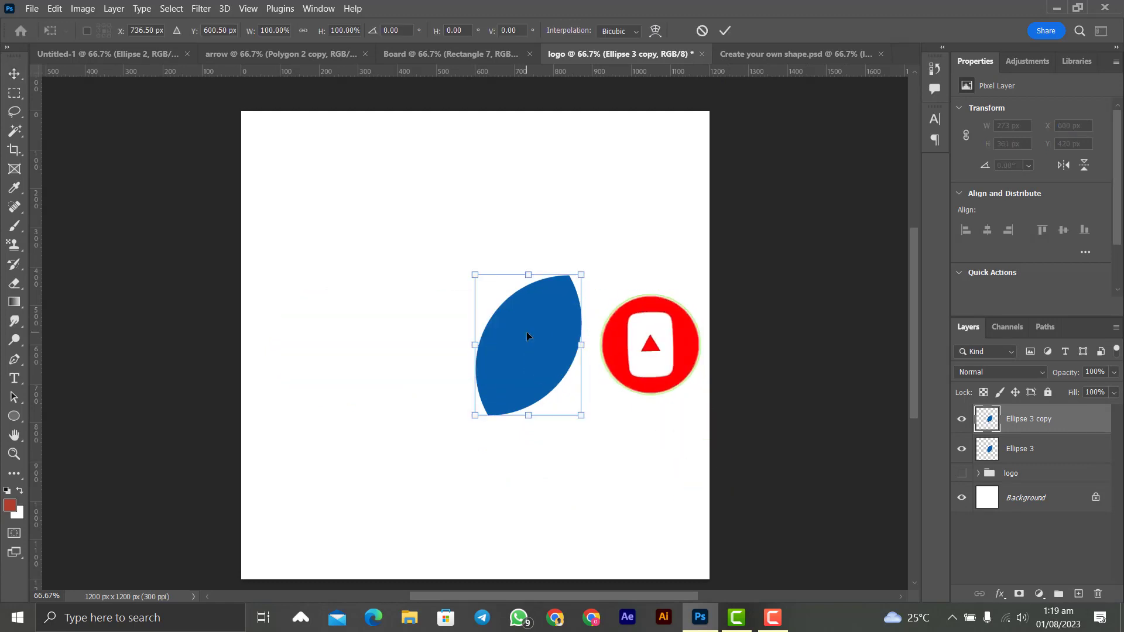
pyautogui.rightClick(527, 336)
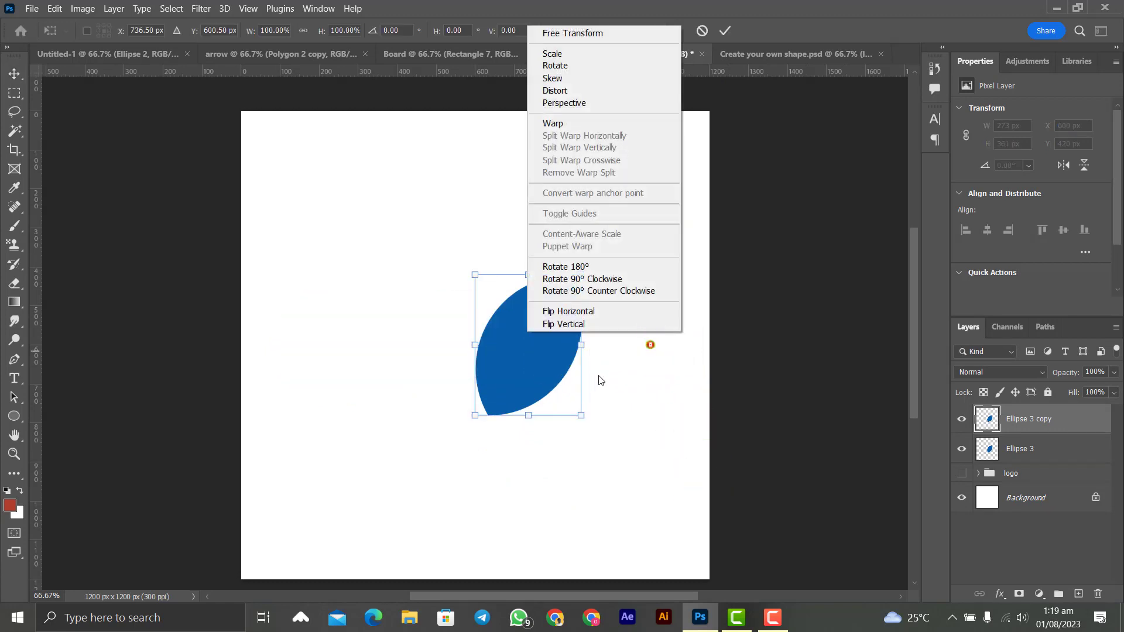
pyautogui.click(602, 318)
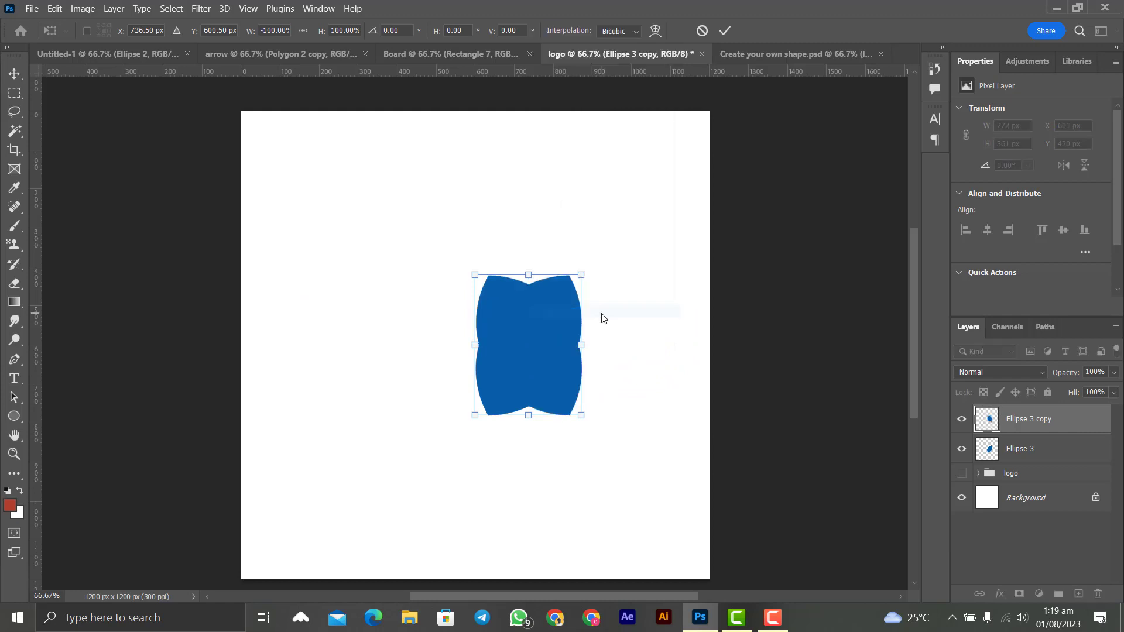
pyautogui.click(726, 31)
pyautogui.moveTo(505, 361); pyautogui.dragTo(427, 351)
# Step: Apply a linear Gradient Overlay from dark red to bright red to the left leaf, at 100% opacity and a 1° angle
pyautogui.click(999, 595)
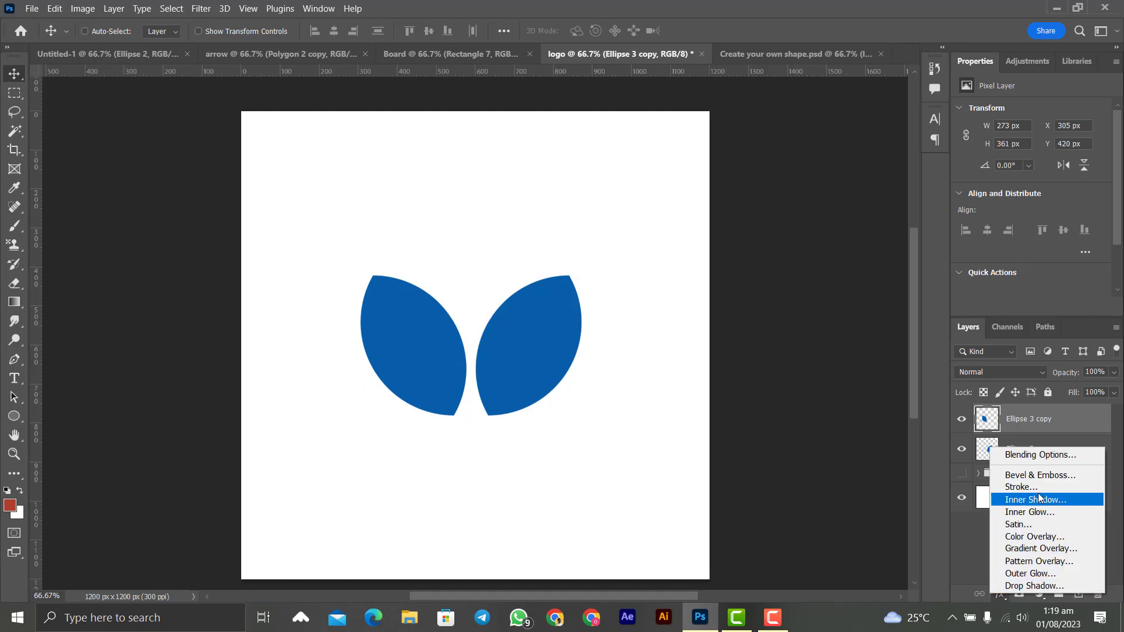
pyautogui.click(1041, 549)
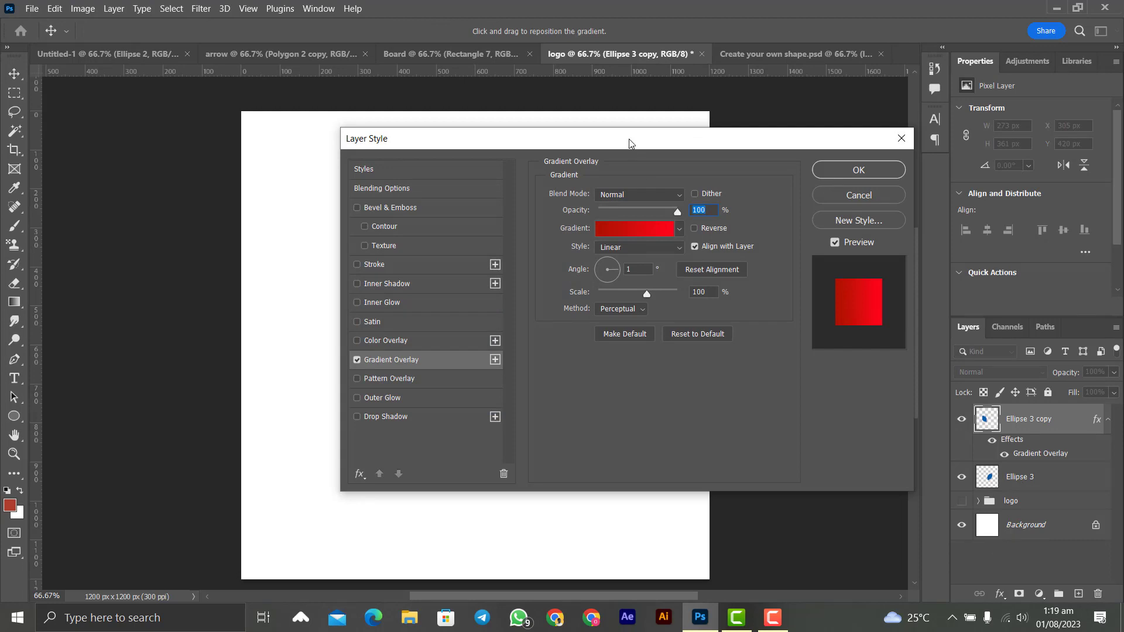
pyautogui.moveTo(629, 139); pyautogui.dragTo(864, 144)
pyautogui.click(866, 233)
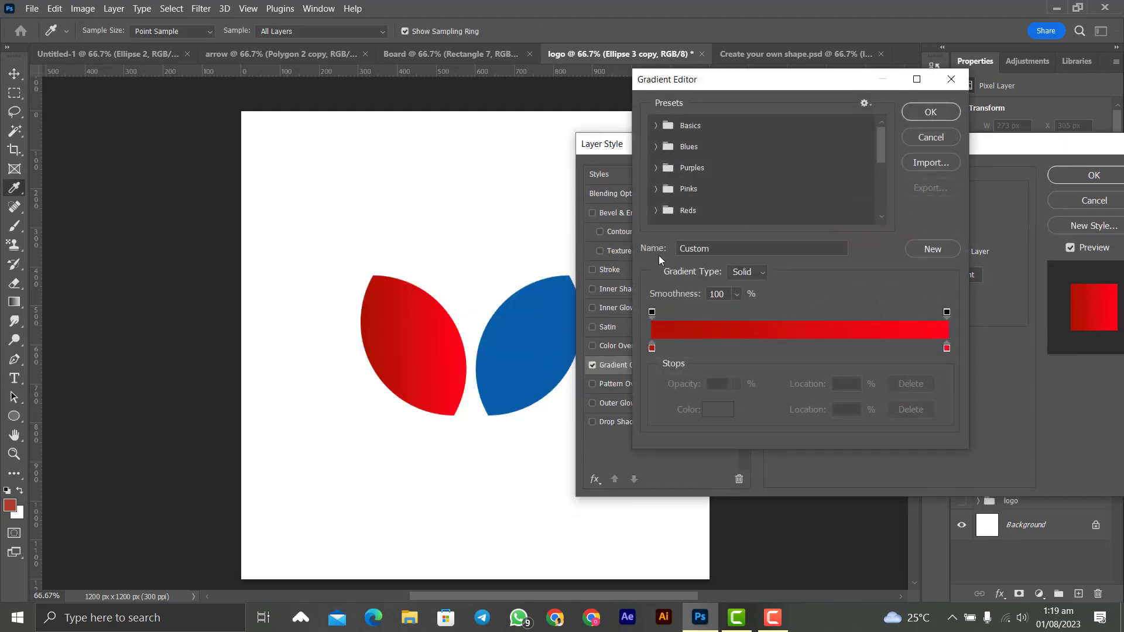
pyautogui.click(932, 115)
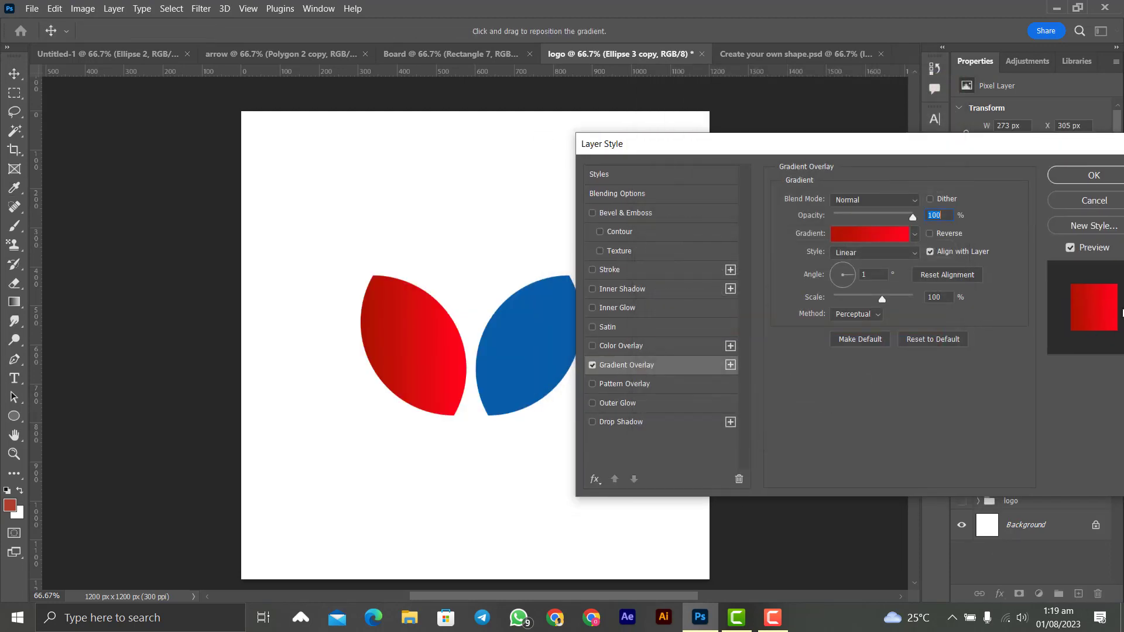
pyautogui.click(1093, 175)
# Step: Give the right leaf the same linear dark-to-bright red Gradient Overlay
pyautogui.click(1030, 477)
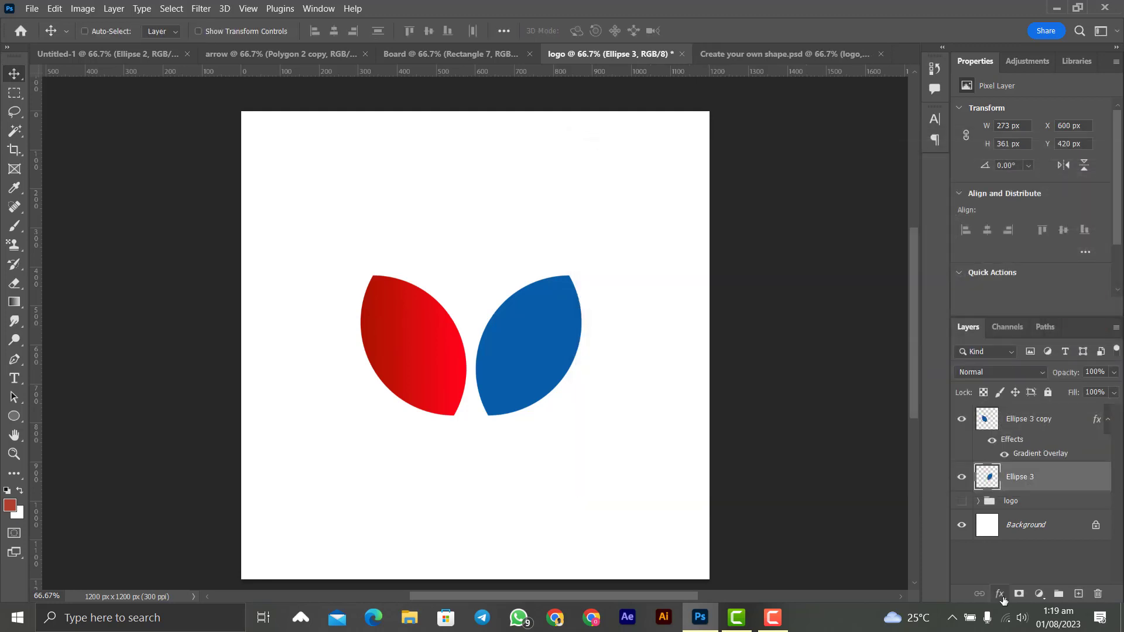
pyautogui.click(999, 593)
pyautogui.click(1041, 551)
pyautogui.click(1078, 180)
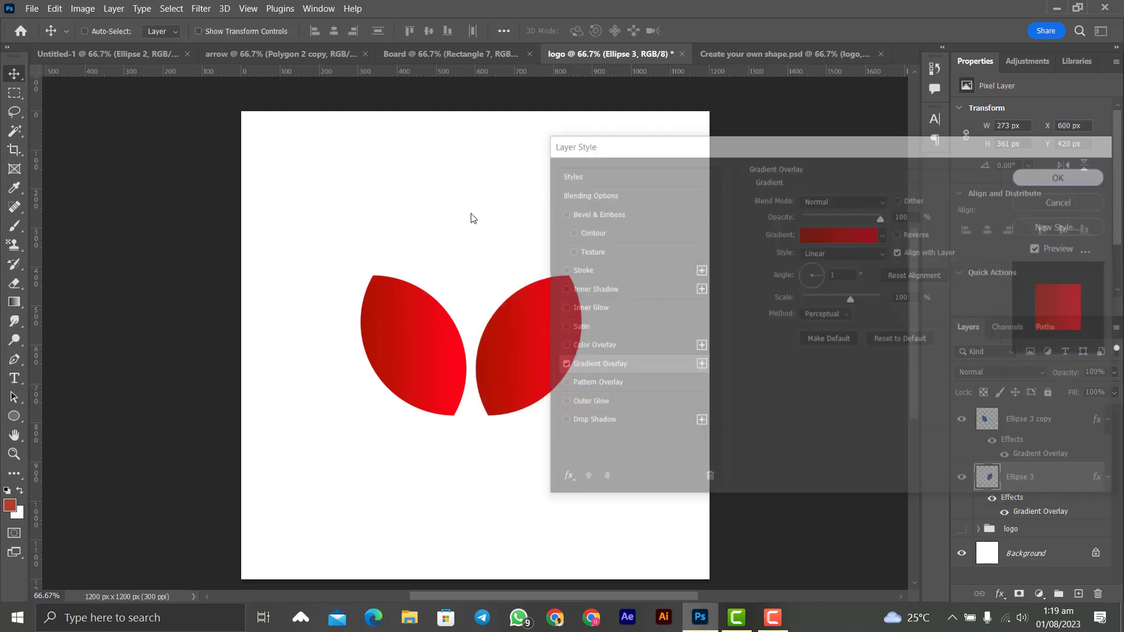